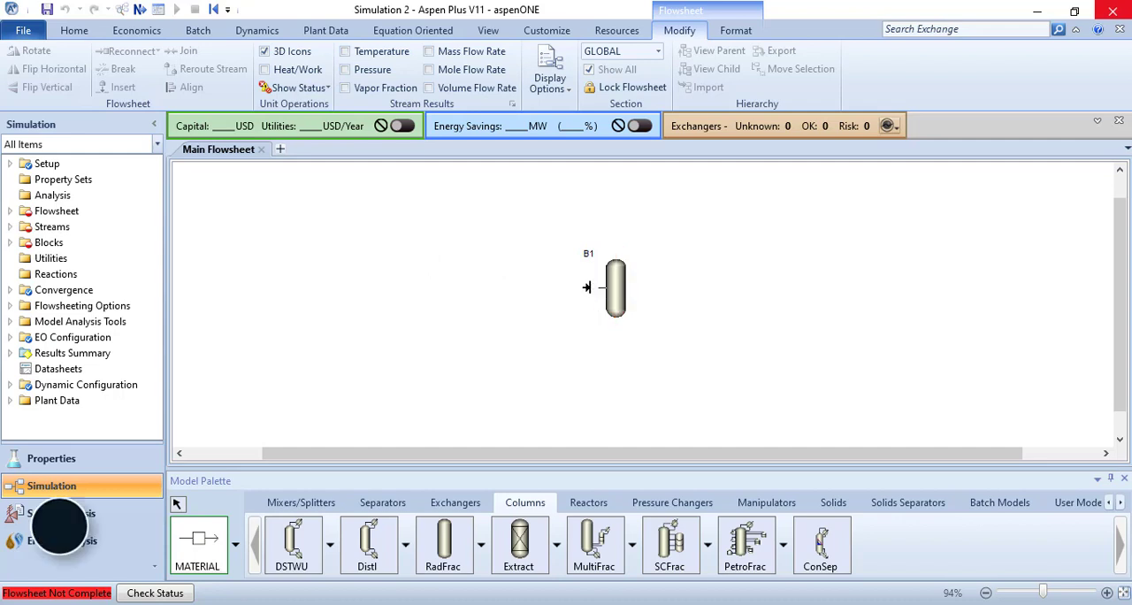
Step: Connect two material feed streams to the inlet of column B1
left_click(550, 271)
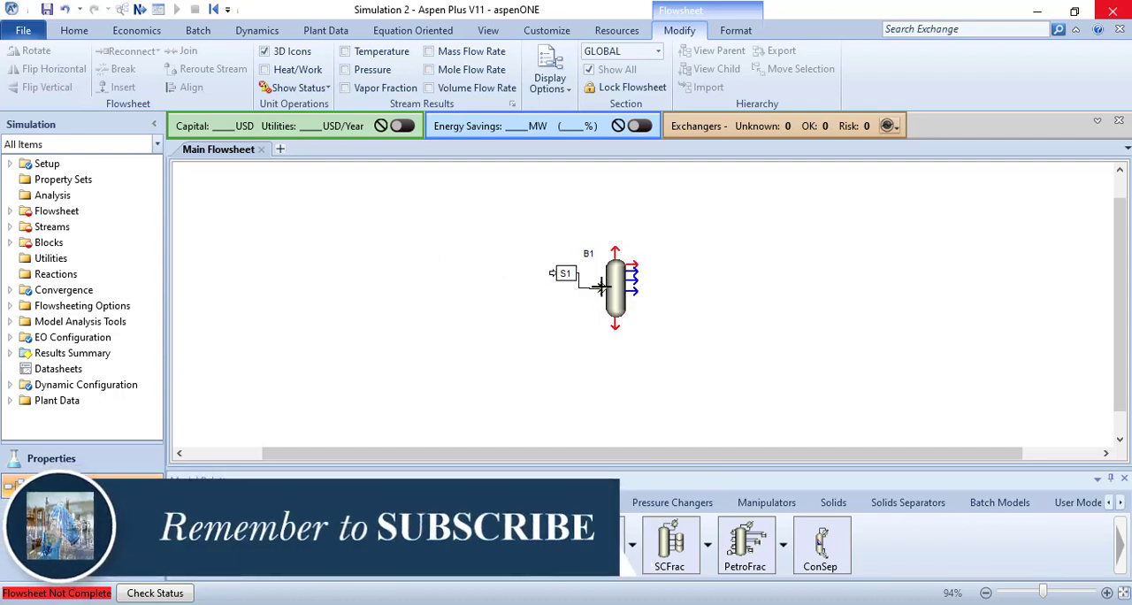
left_click(586, 287)
left_click(562, 312)
Step: Draw two material product streams from column B1, one from the overhead outlet and one from the bottoms outlet
left_click(613, 250)
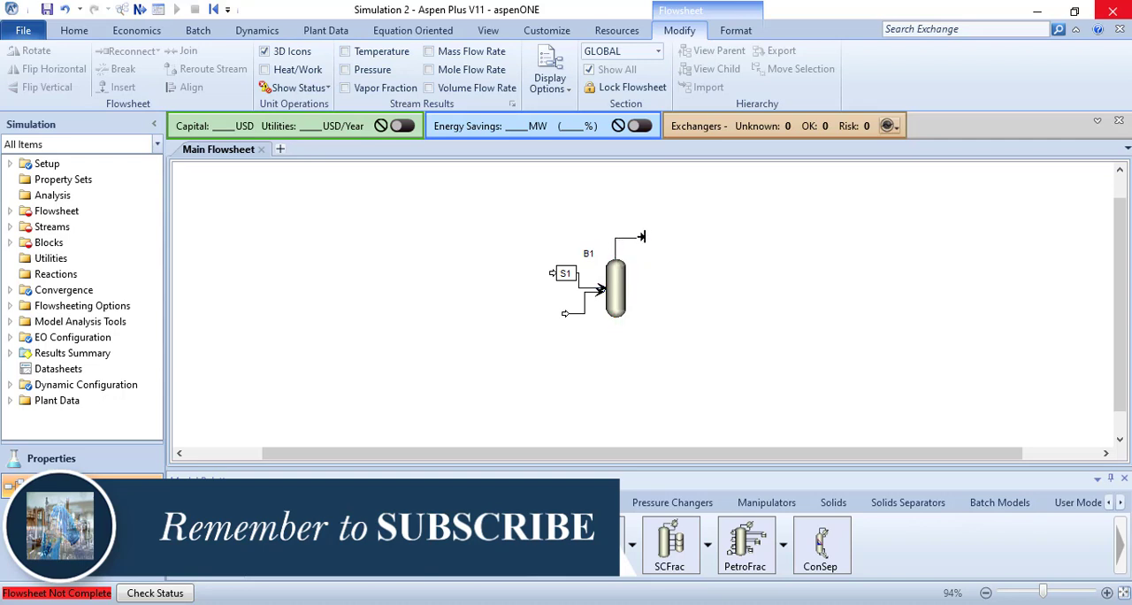
left_click(661, 238)
left_click(616, 326)
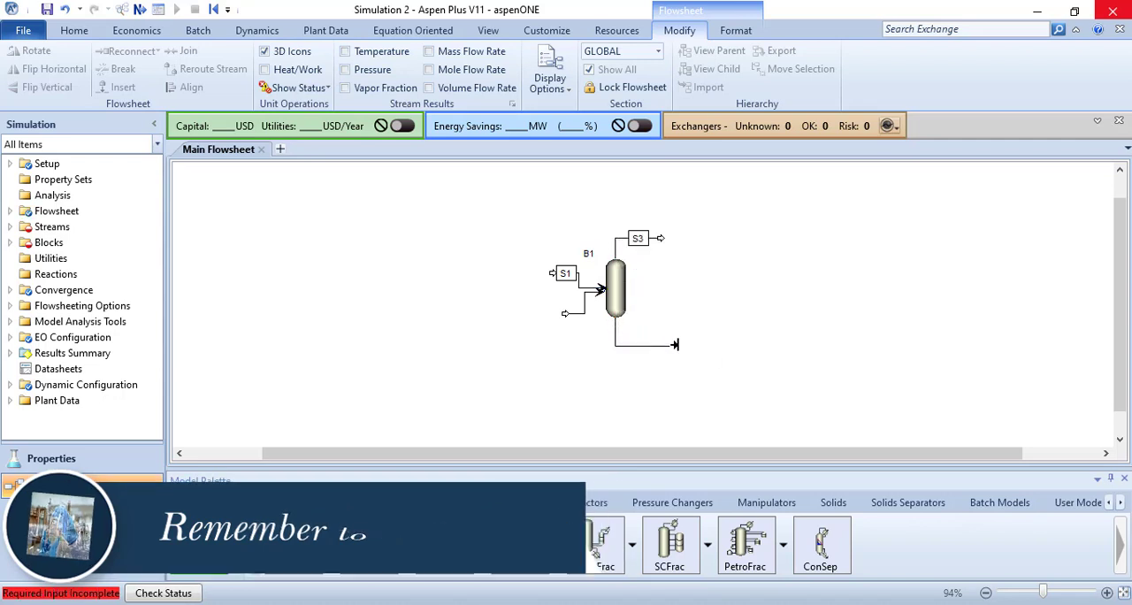
left_click(678, 346)
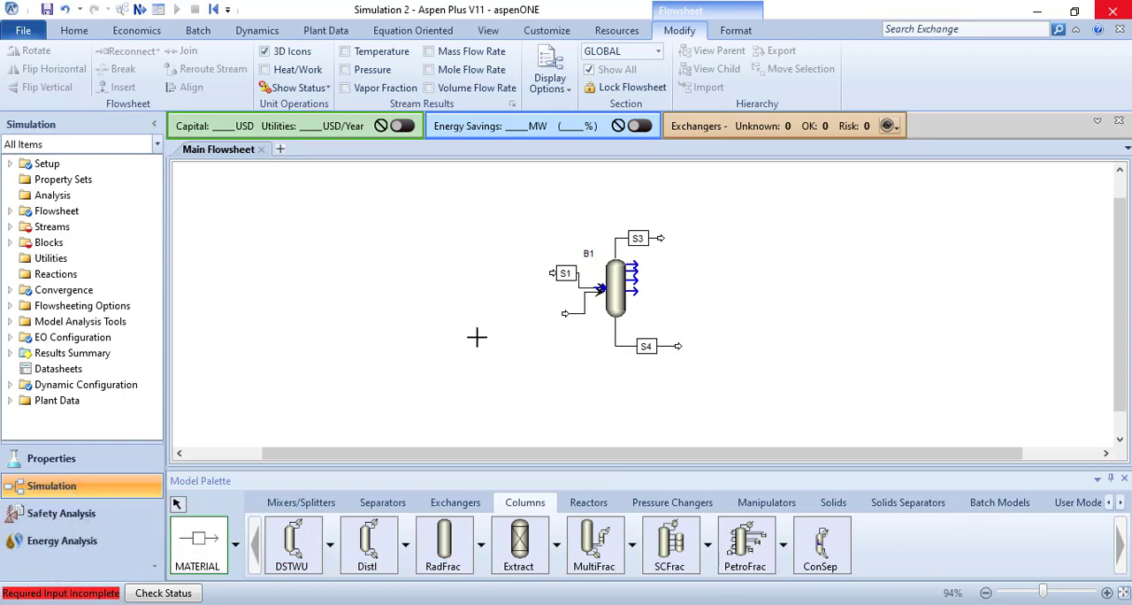
right_click(493, 312)
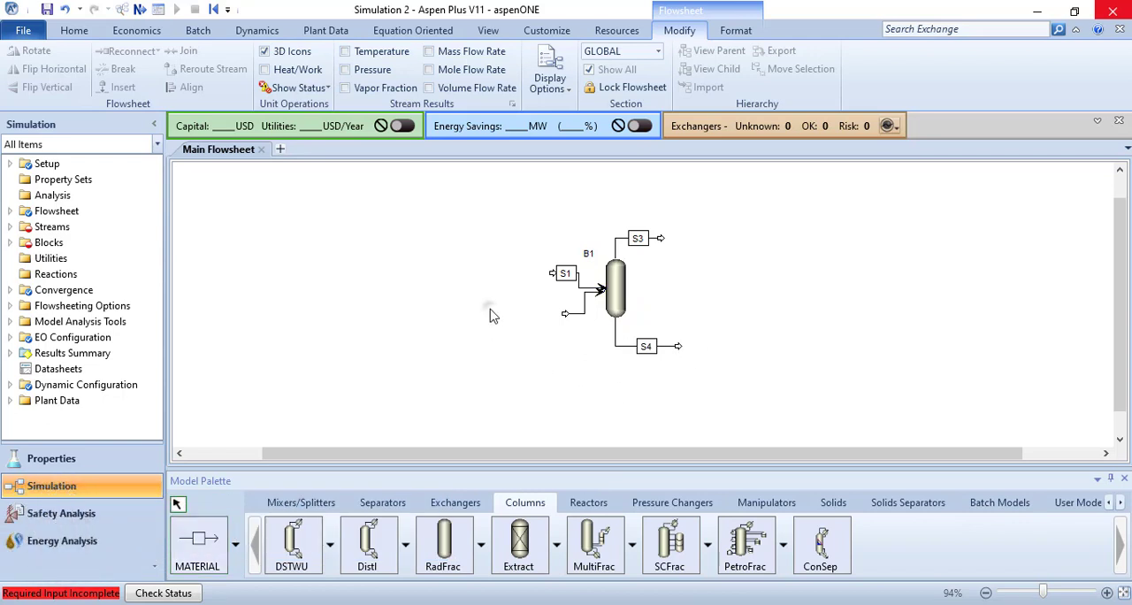
Step: Rename column block B1 as SCRUBBER
right_click(424, 232)
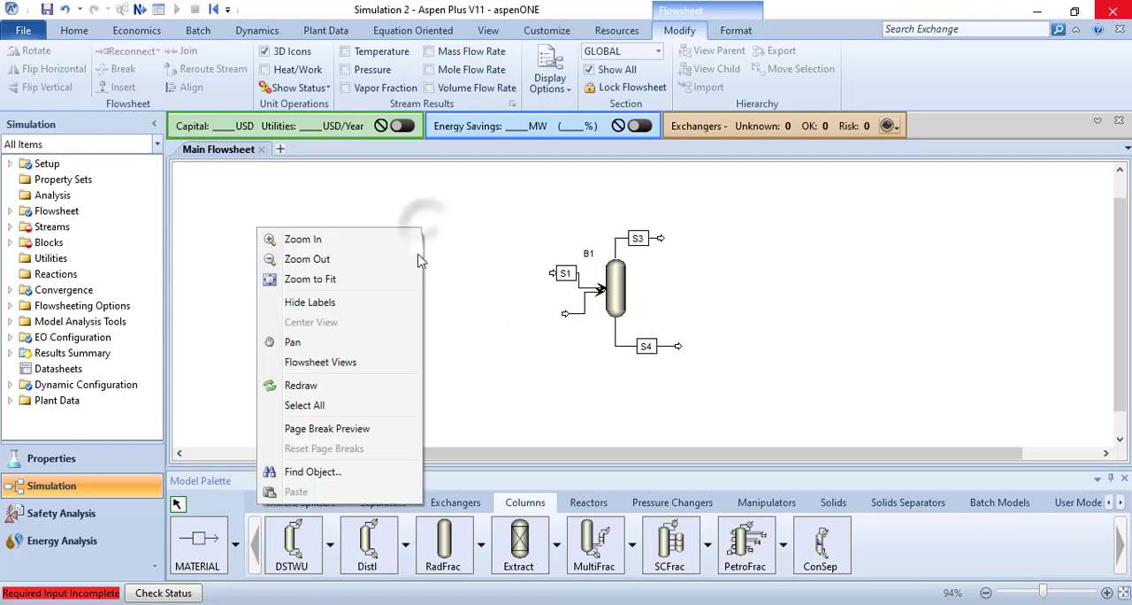
left_click(366, 280)
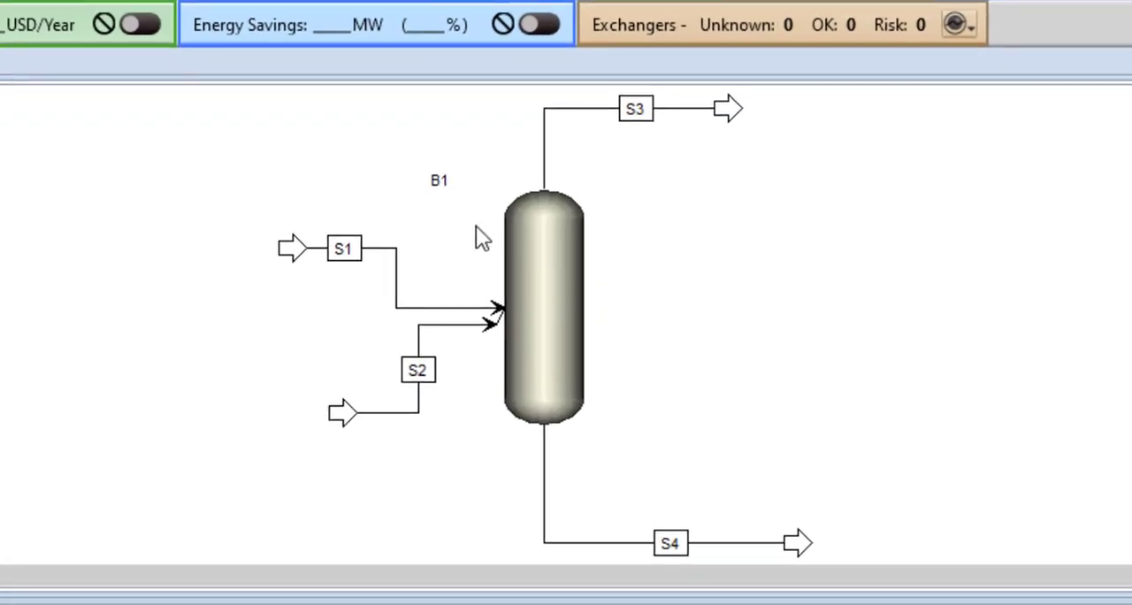
double_click(438, 181)
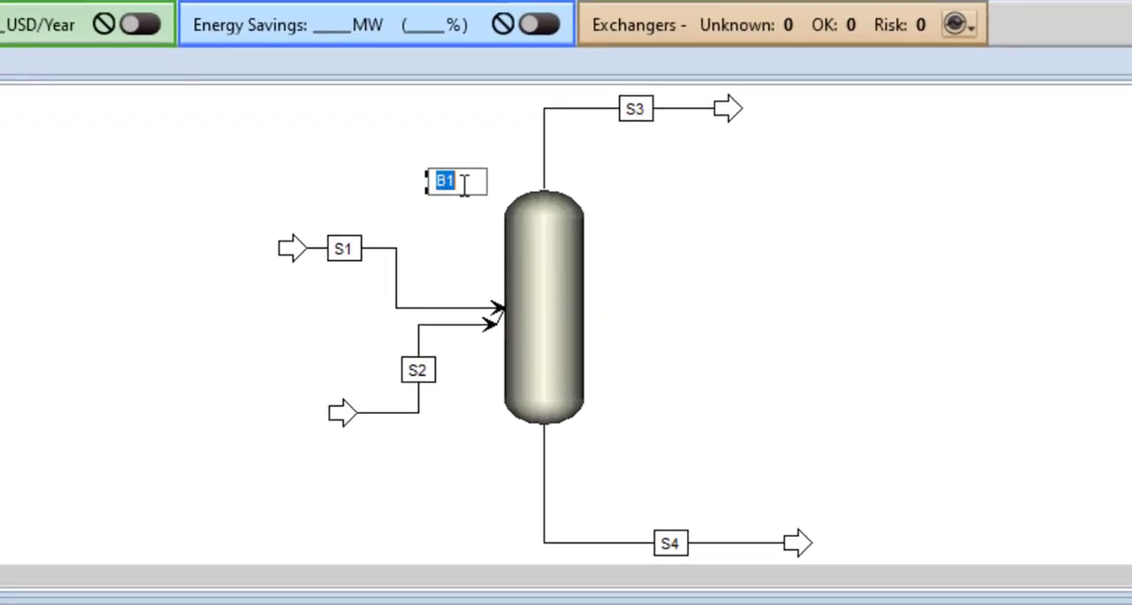
type("SCRU")
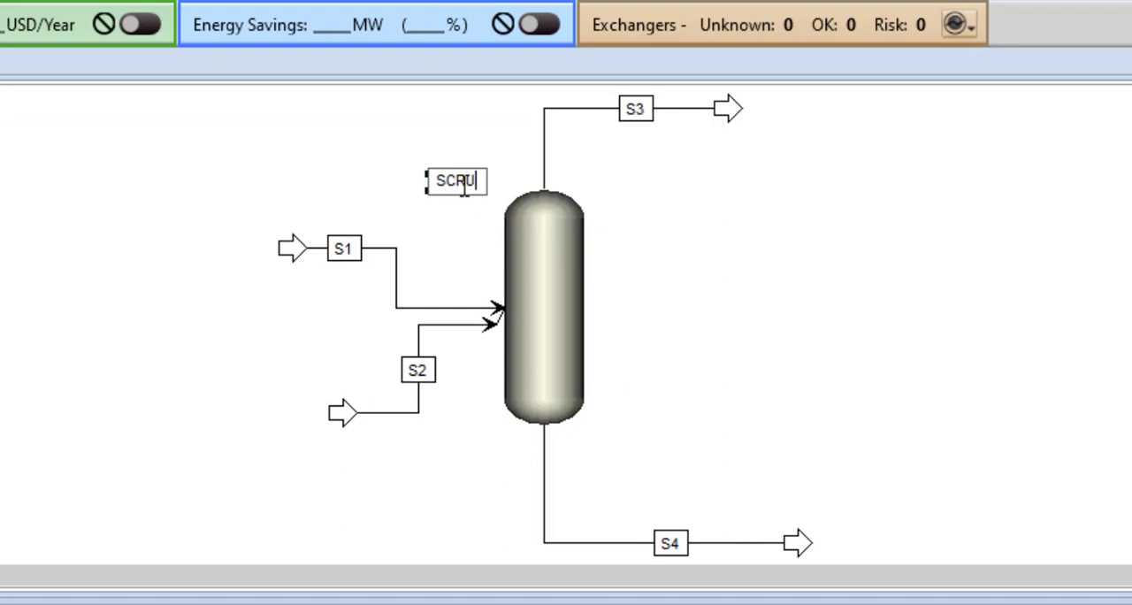
type("BBER")
key("Return")
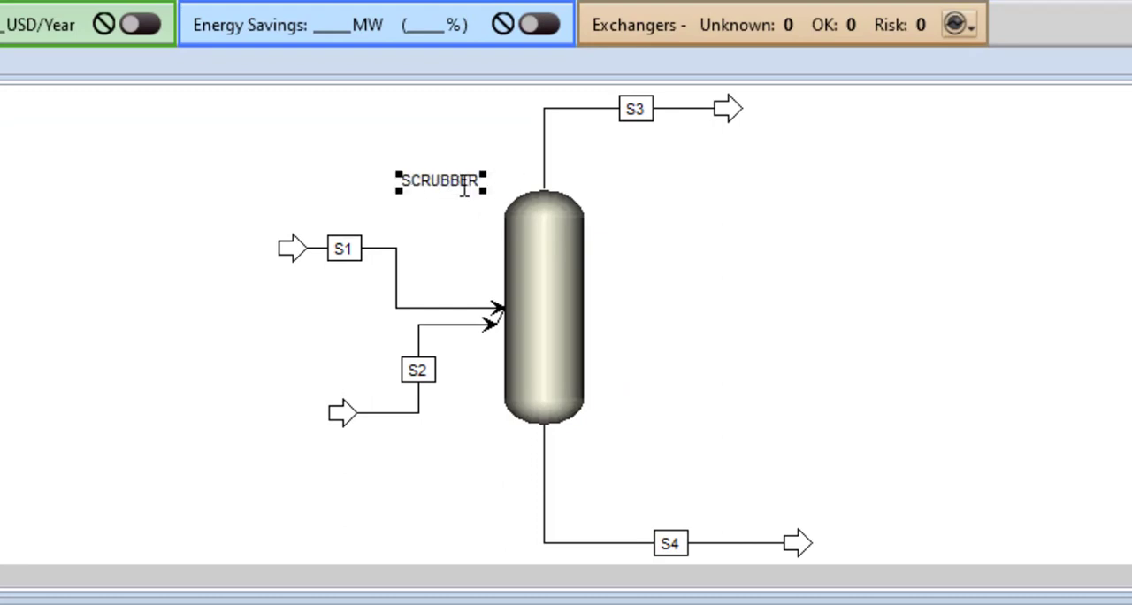
Step: Rename the scrubber's overhead product stream S3 as CLEAN-GA
double_click(637, 108)
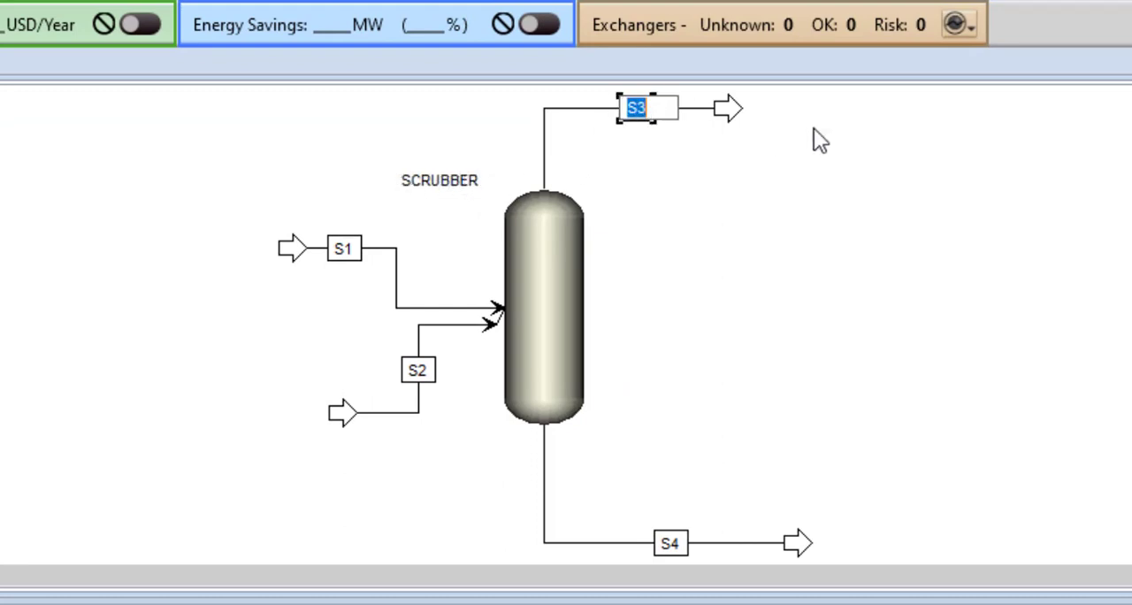
type("PR")
key("BackSpace")
key("BackSpace")
type("CLEAN")
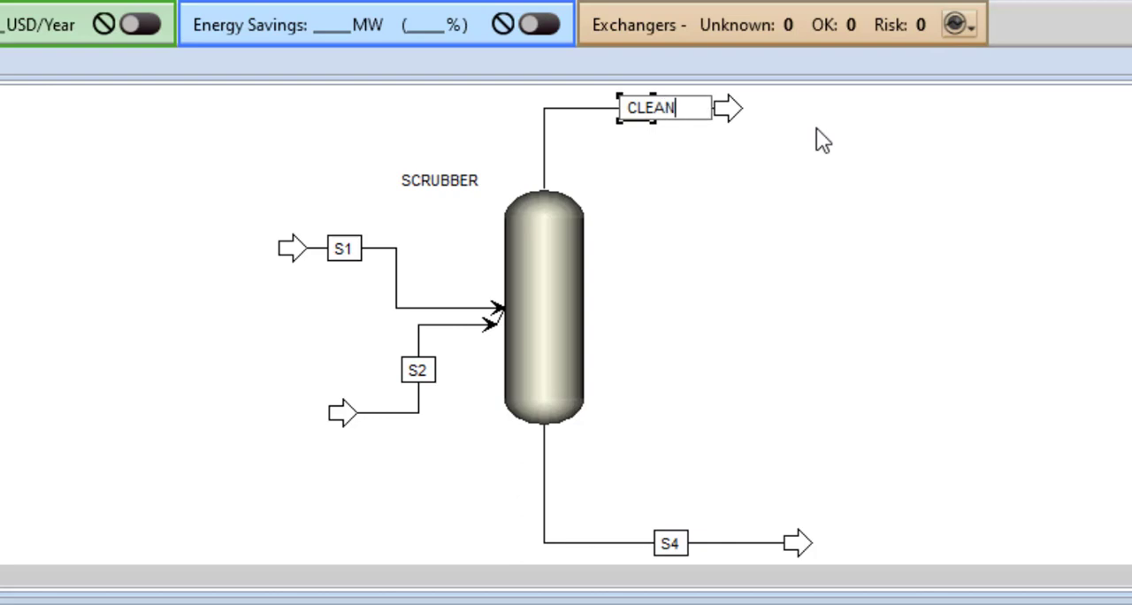
type("-GA")
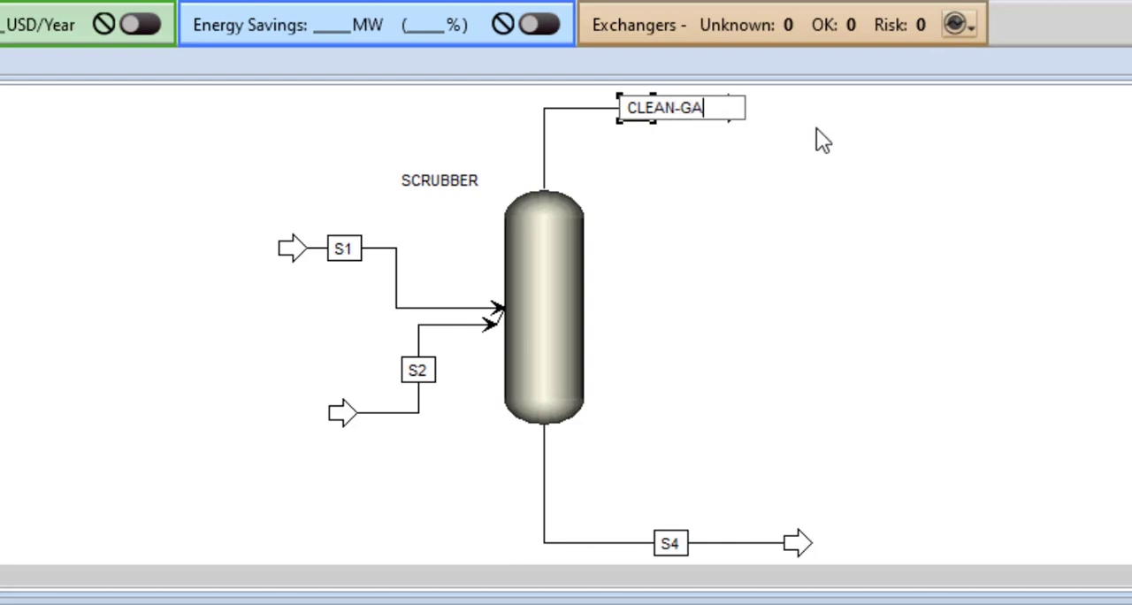
left_click(739, 182)
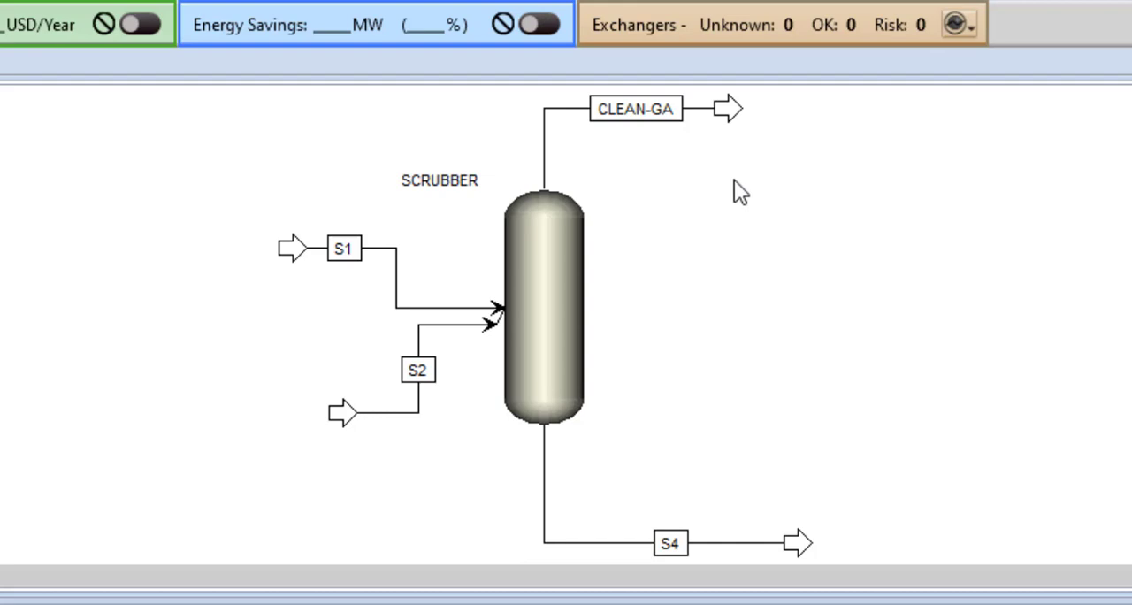
Step: Rename the scrubber's bottoms product stream S4 as SPENT-SO
double_click(670, 543)
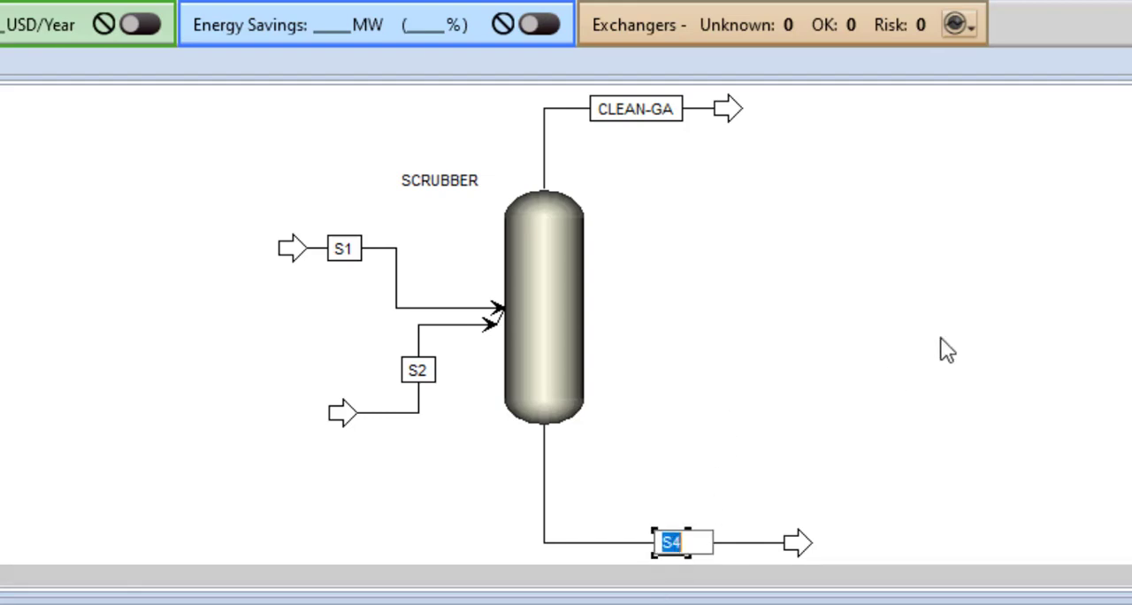
type("SPENT")
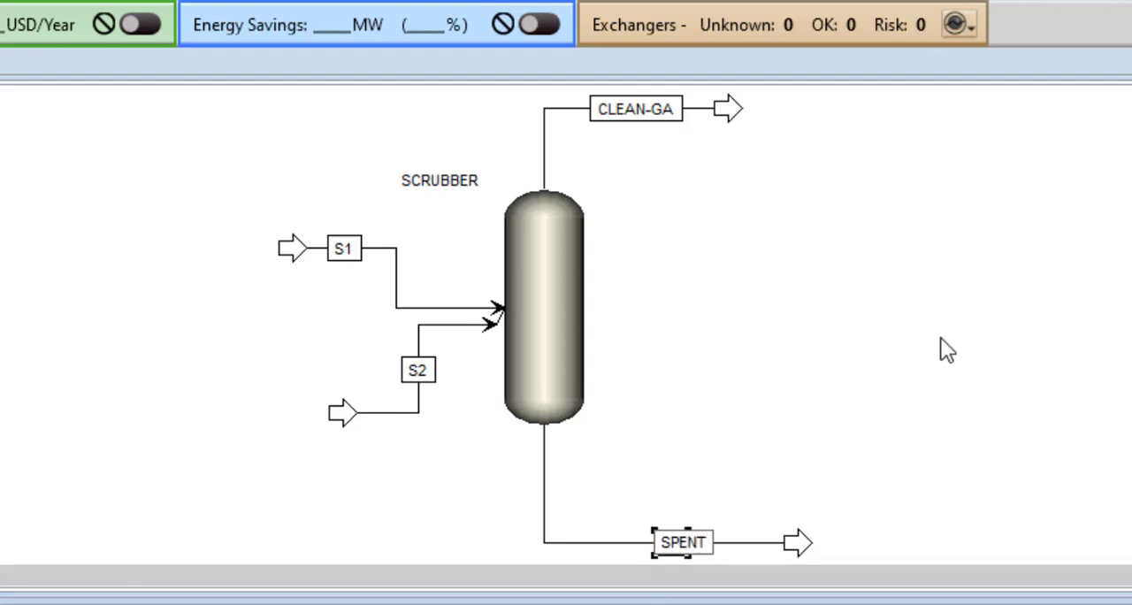
type("-SO")
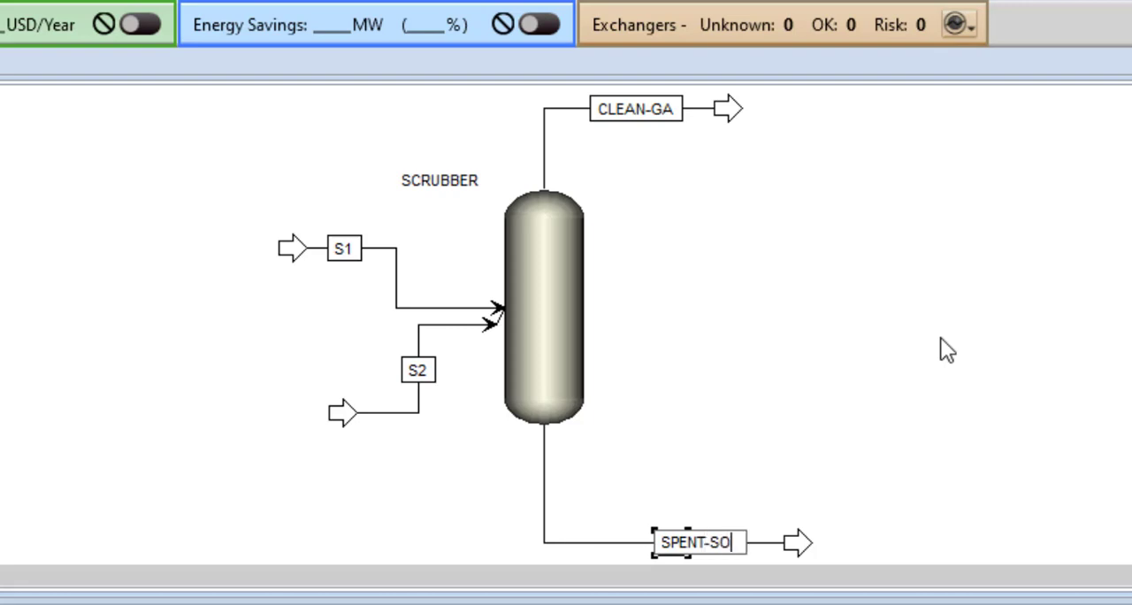
left_click(824, 306)
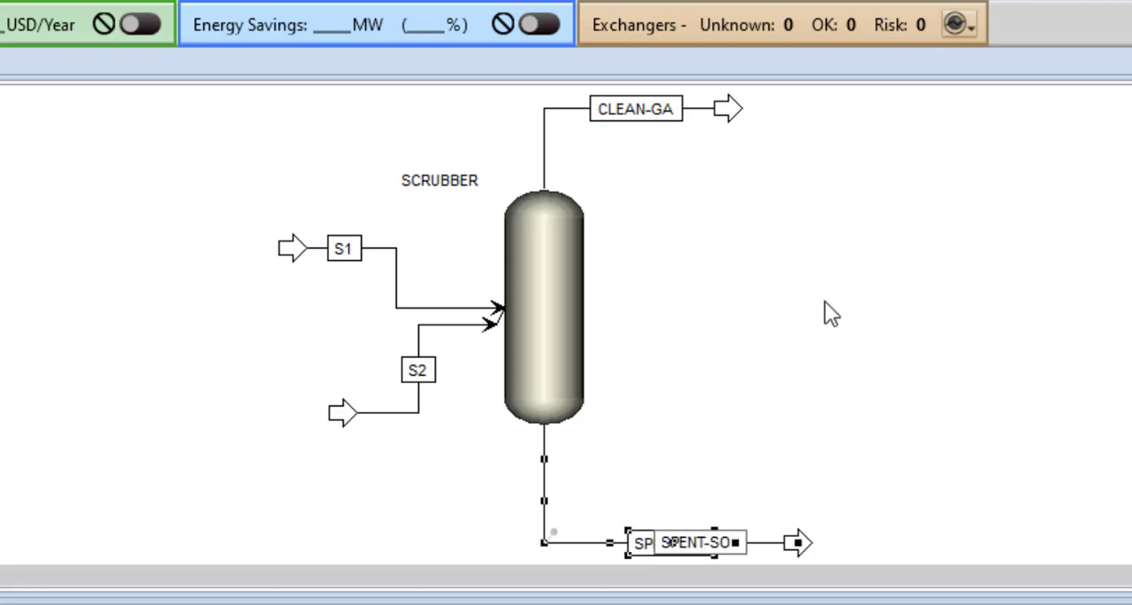
Step: Rename the upper feed stream S1 as FRESH-SO
double_click(341, 250)
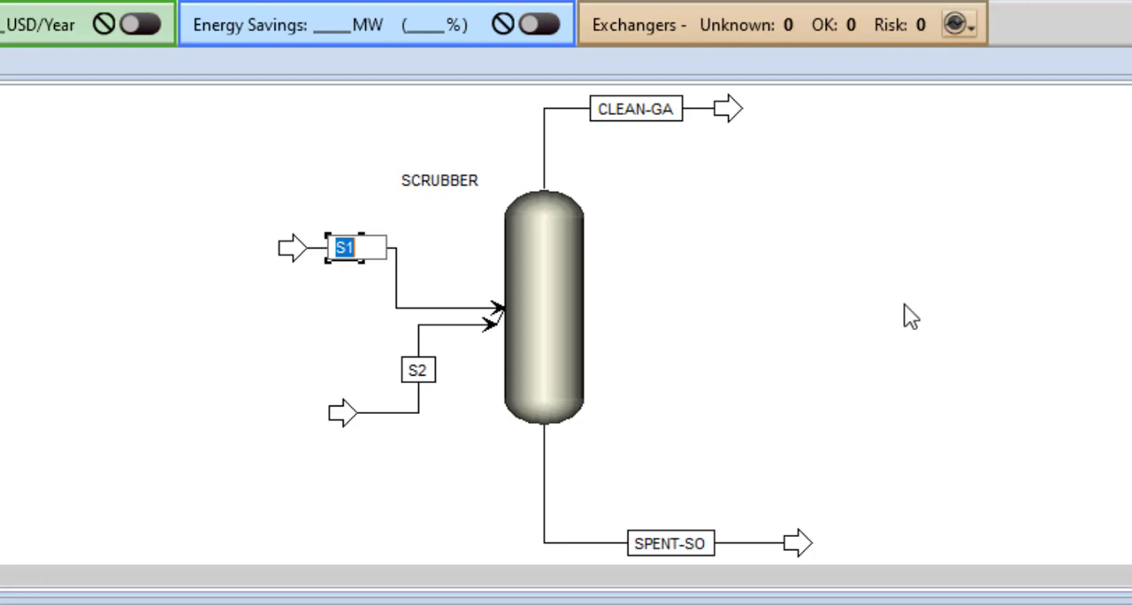
type("FRES")
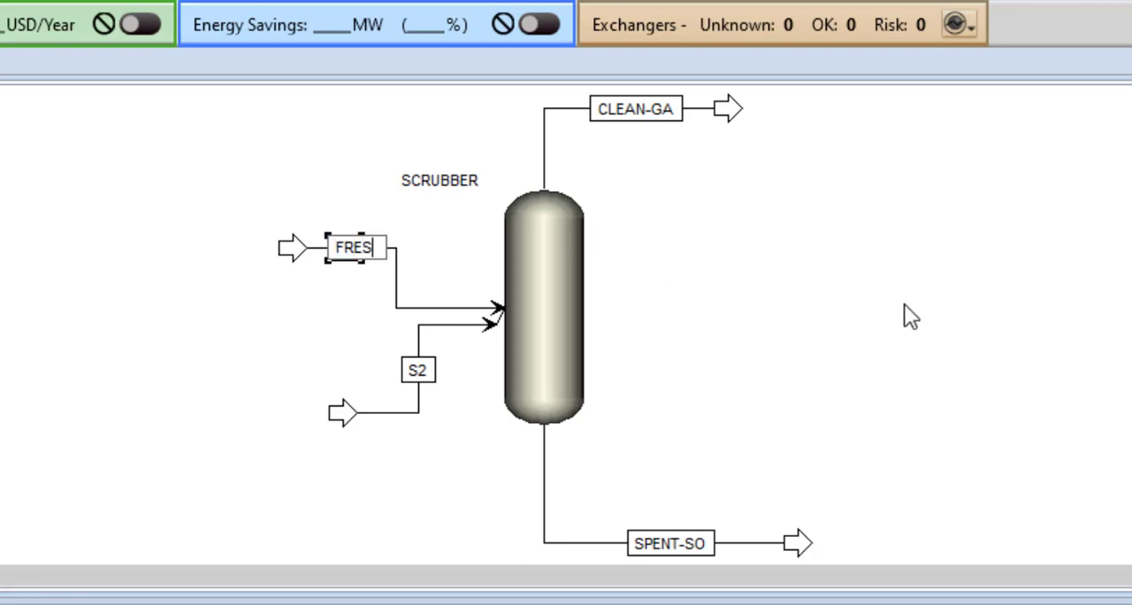
type("H")
type(" S")
key("BackSpace")
key("BackSpace")
type("-SO")
key("Return")
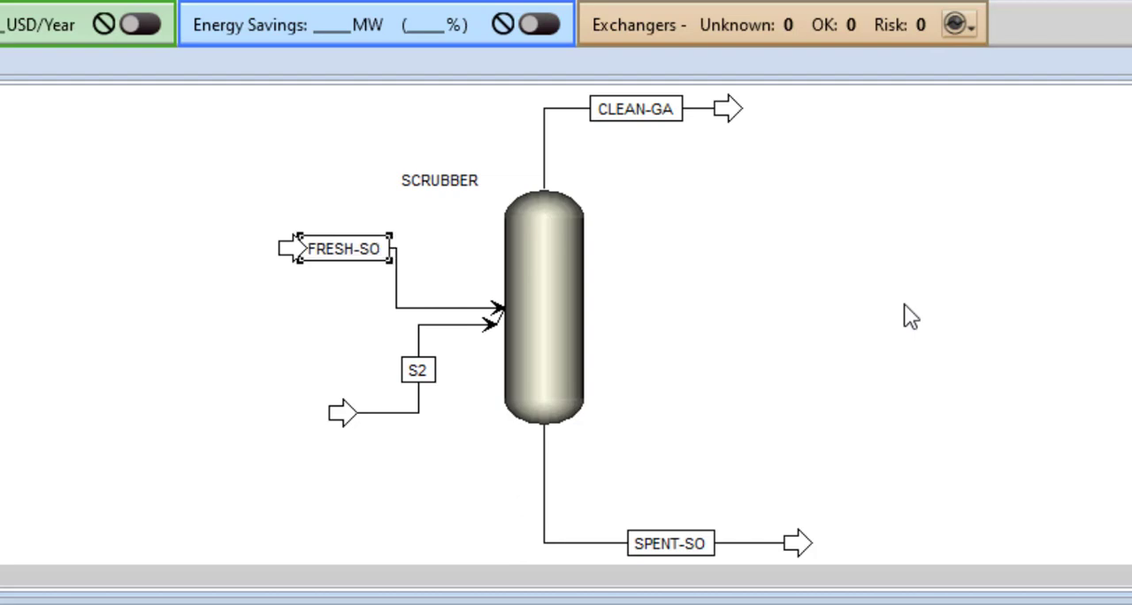
Step: Rename the lower feed stream S2 as FEED-GAS
left_click(421, 375)
left_click(421, 372)
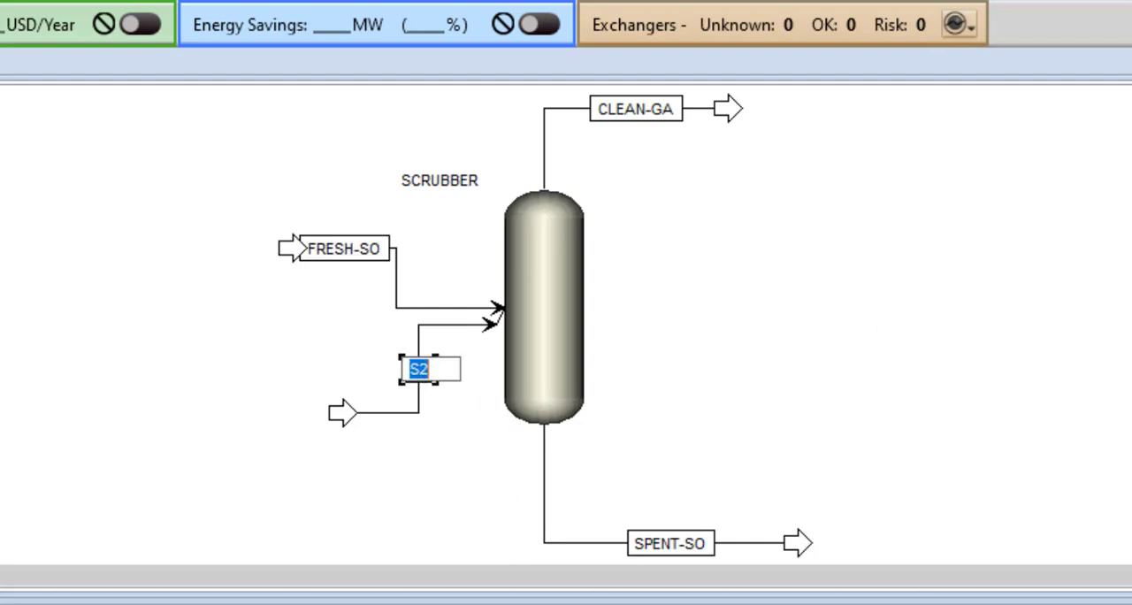
type("FEED-GAS")
key("Return")
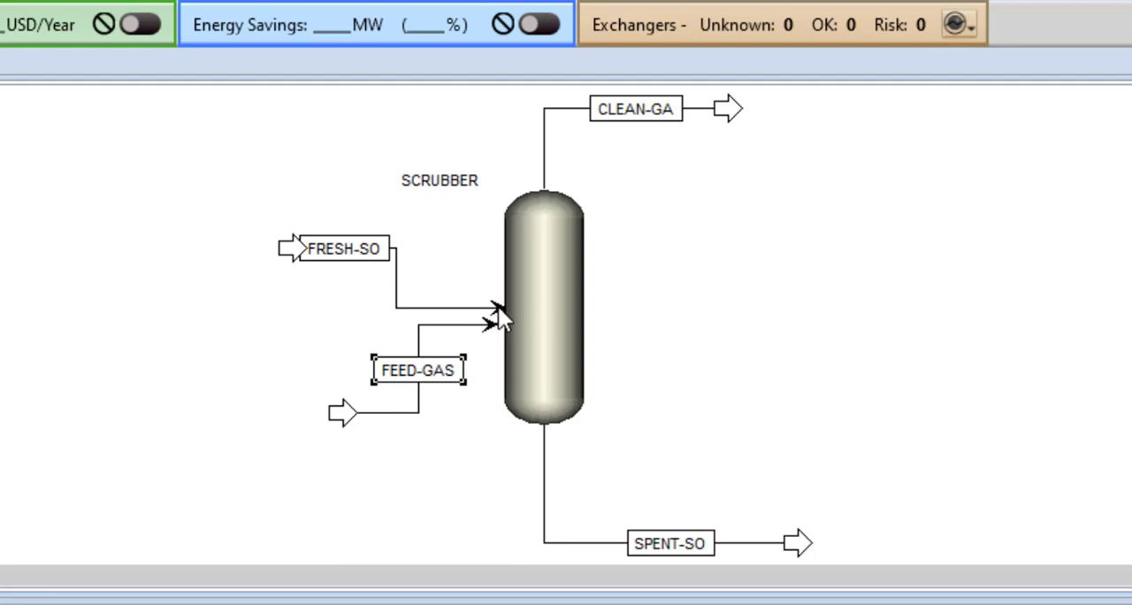
Step: Move the FRESH-SO connection up to the scrubber's upper side and shift its label toward the column
left_click_drag(499, 307, 498, 235)
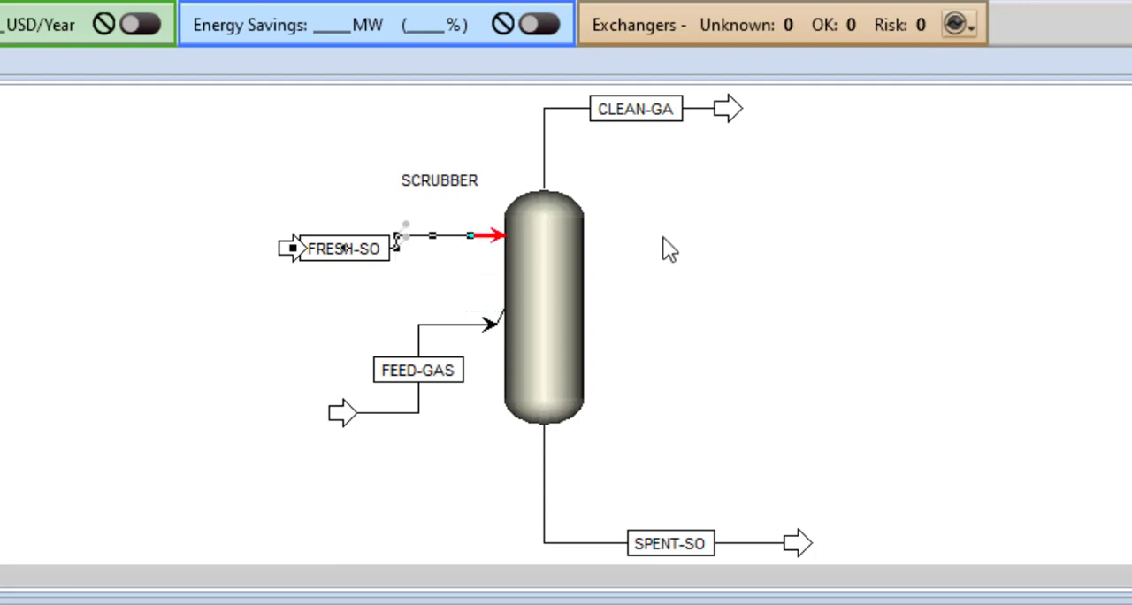
left_click(892, 295)
left_click(375, 264)
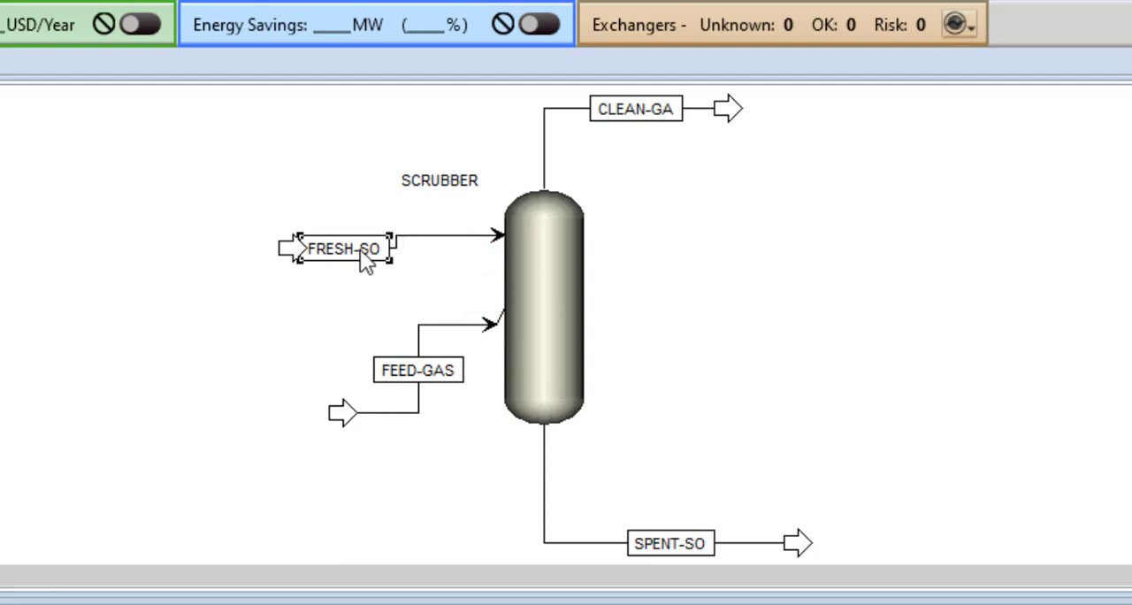
left_click_drag(361, 260, 403, 258)
left_click(776, 269)
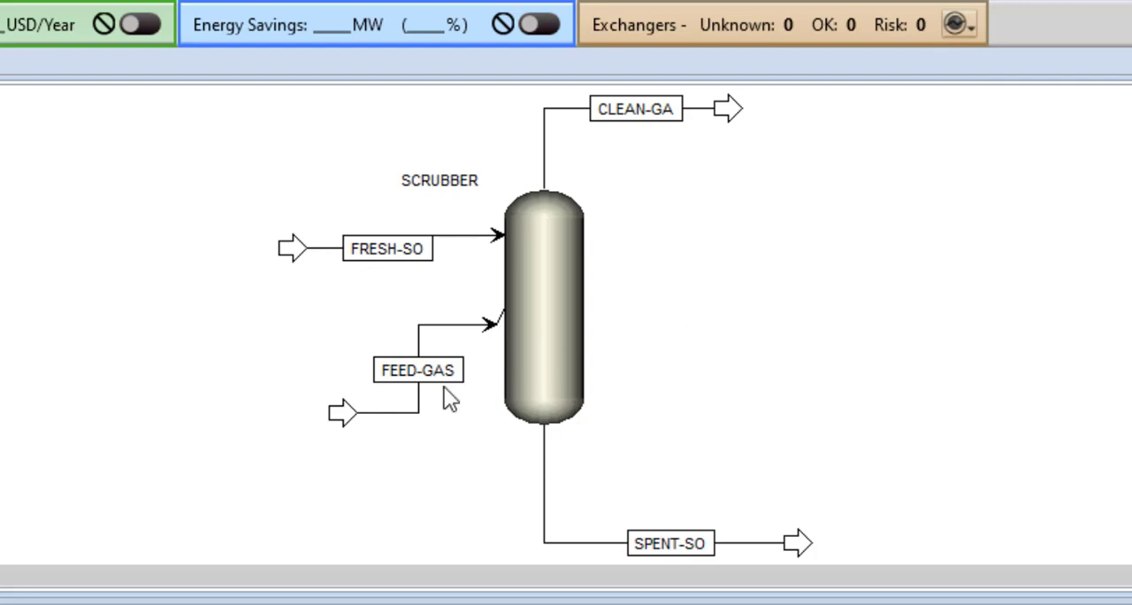
Step: Move the FEED-GAS connection down to the scrubber's lower side and nudge its label down
left_click(504, 324)
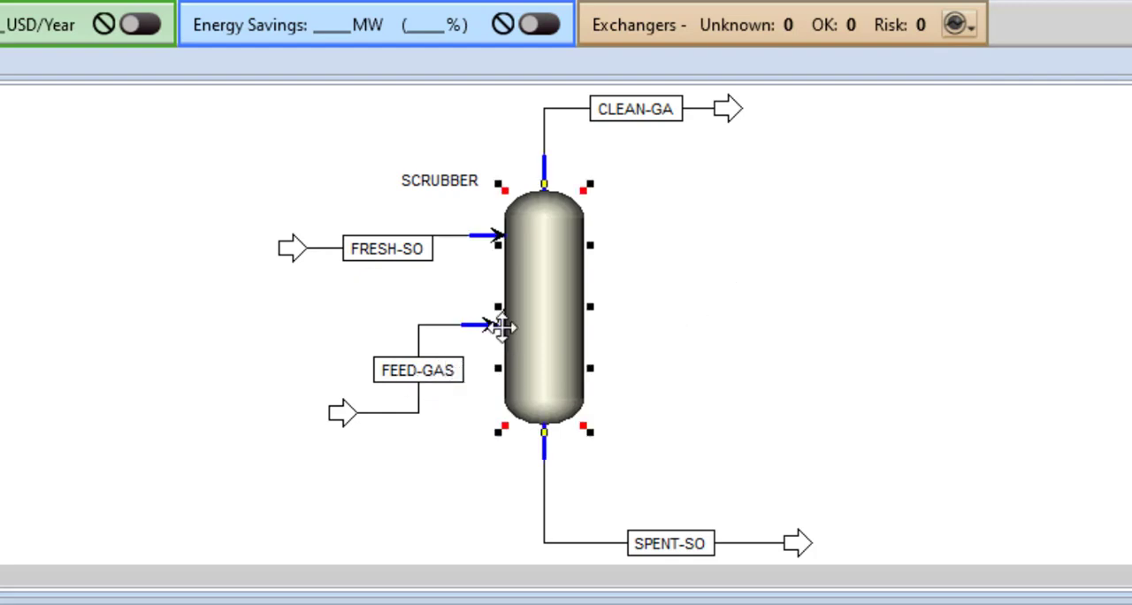
left_click_drag(511, 324, 505, 384)
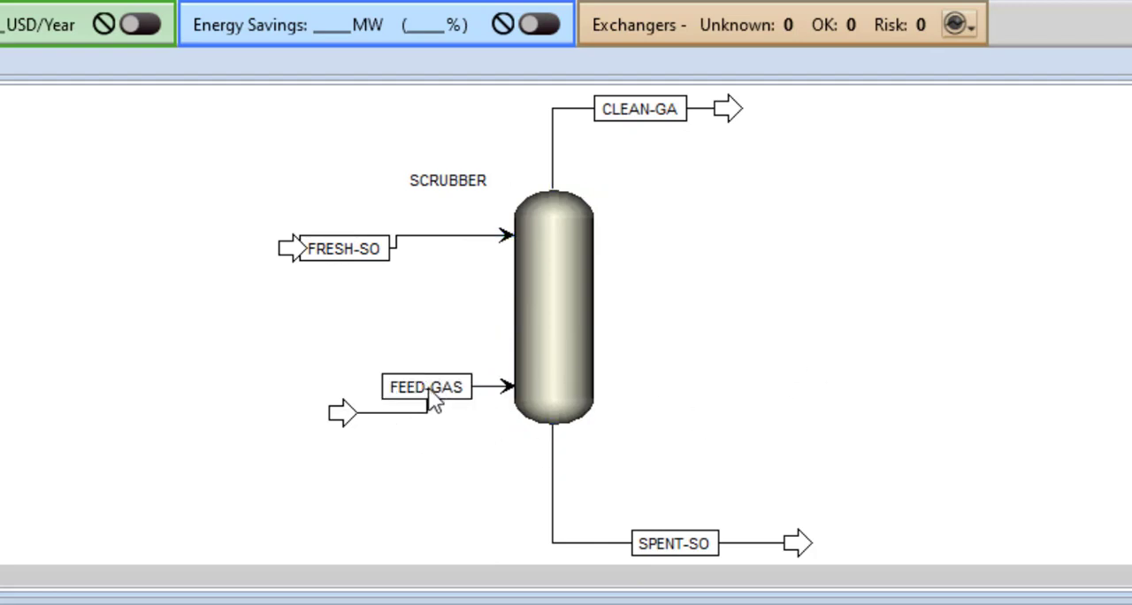
left_click_drag(434, 400, 433, 407)
left_click(892, 433)
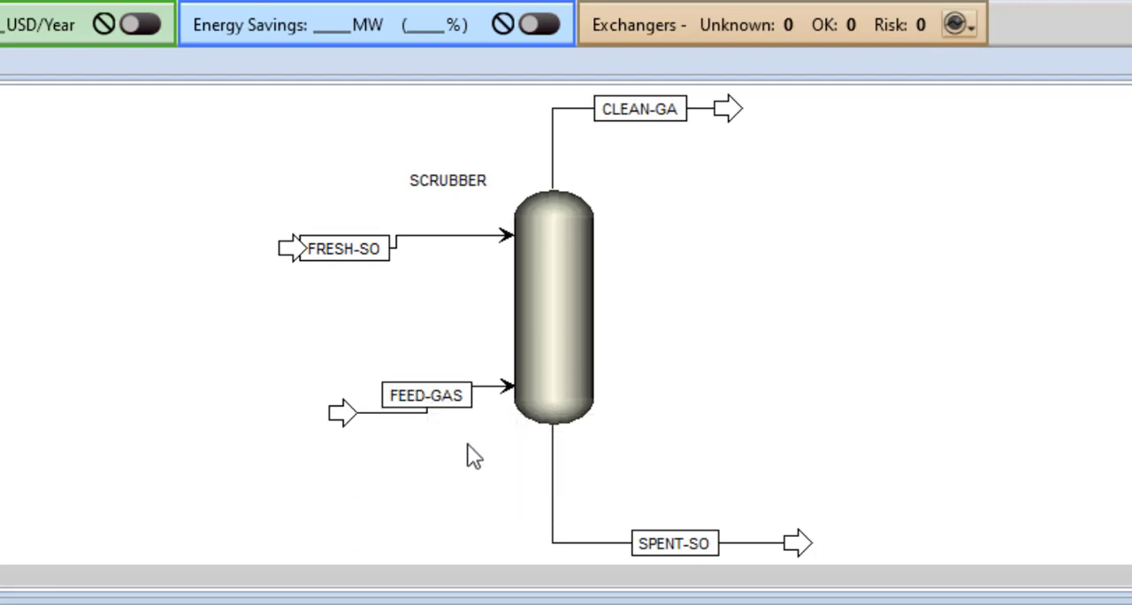
Step: Level the FEED-GAS source arrow with its label farther from the column, and shift the FRESH-SO label toward the column
left_click_drag(336, 420, 281, 407)
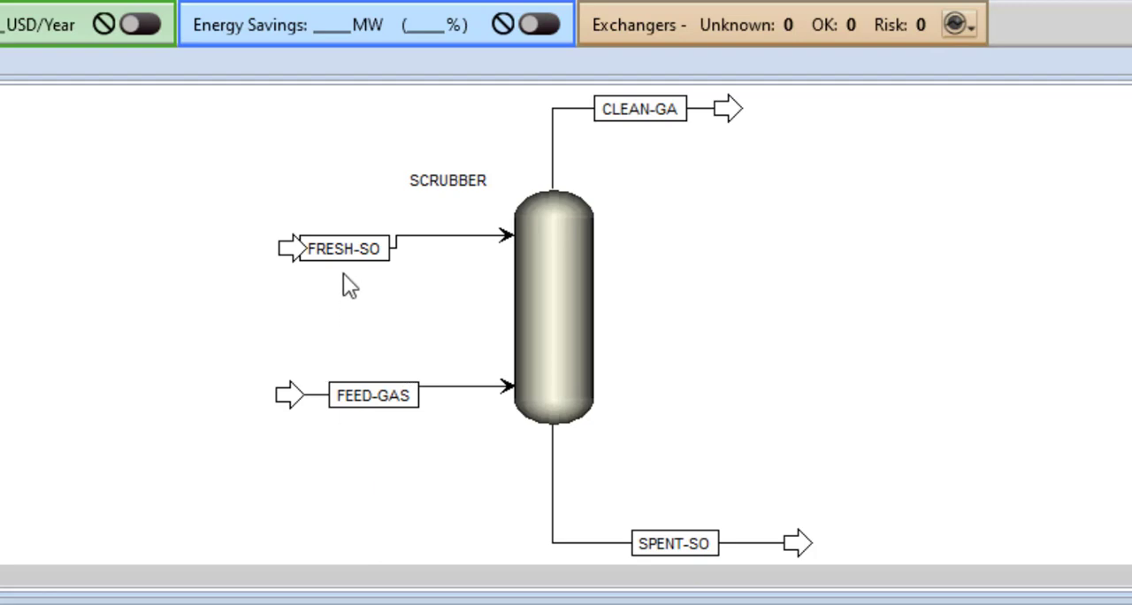
left_click_drag(346, 250, 390, 246)
left_click(930, 324)
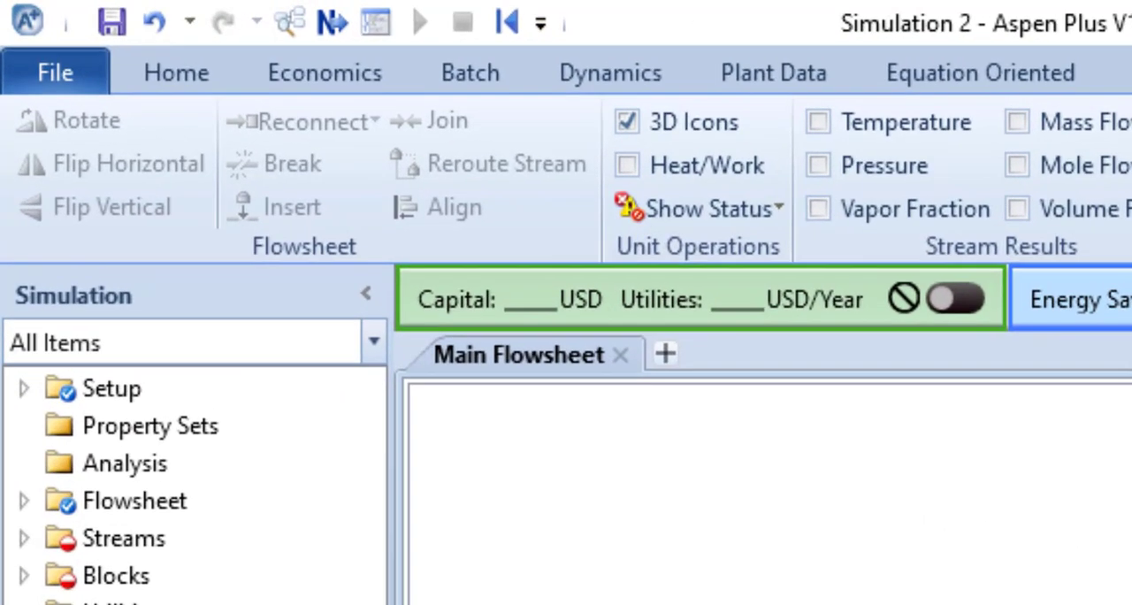
Step: Go to the next required input and set the FEED-GAS temperature to 40 C and pressure to 10 bar
left_click(134, 54)
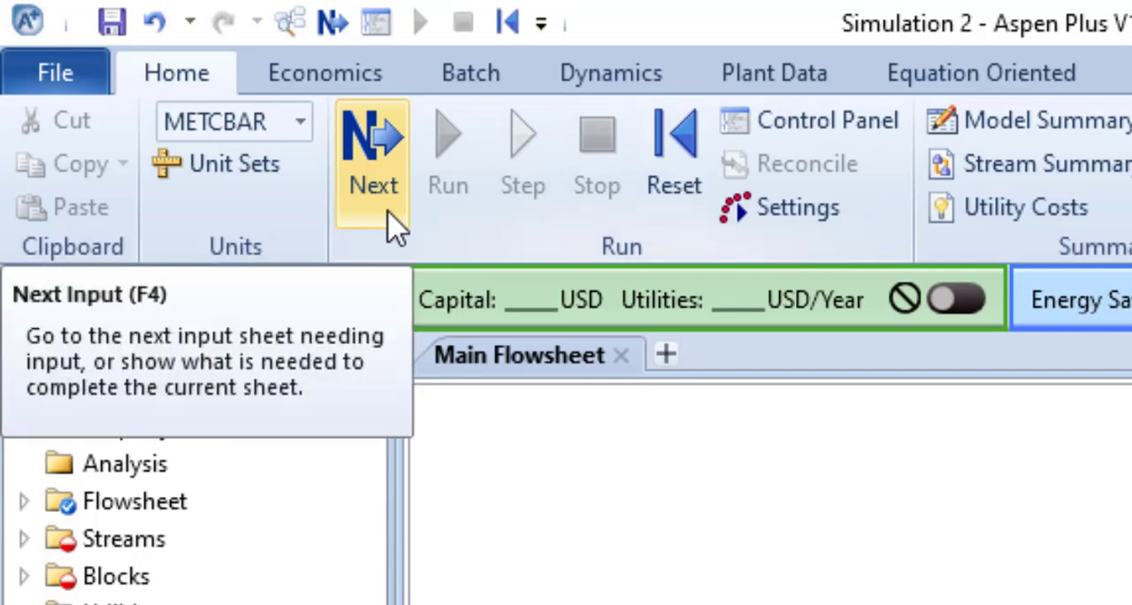
left_click(390, 217)
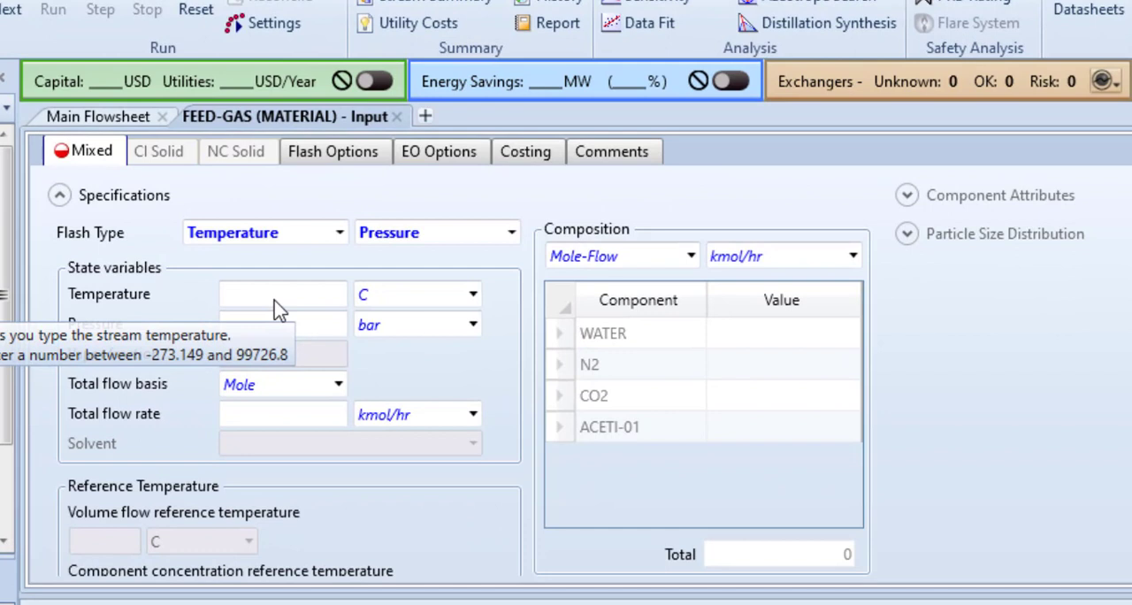
left_click(275, 301)
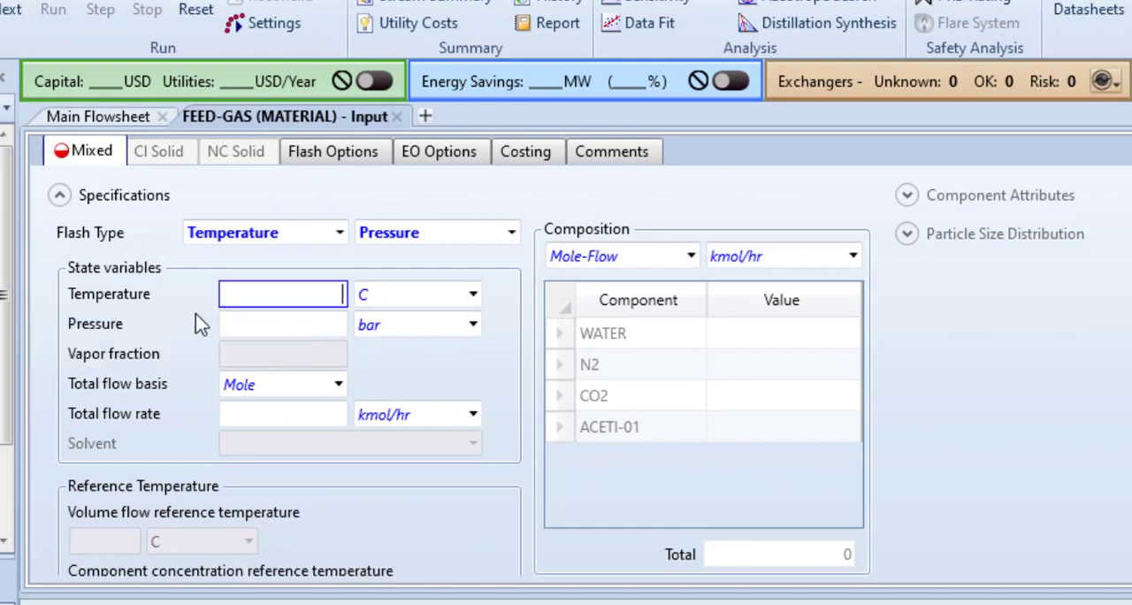
type("40")
key("Return")
left_click(281, 333)
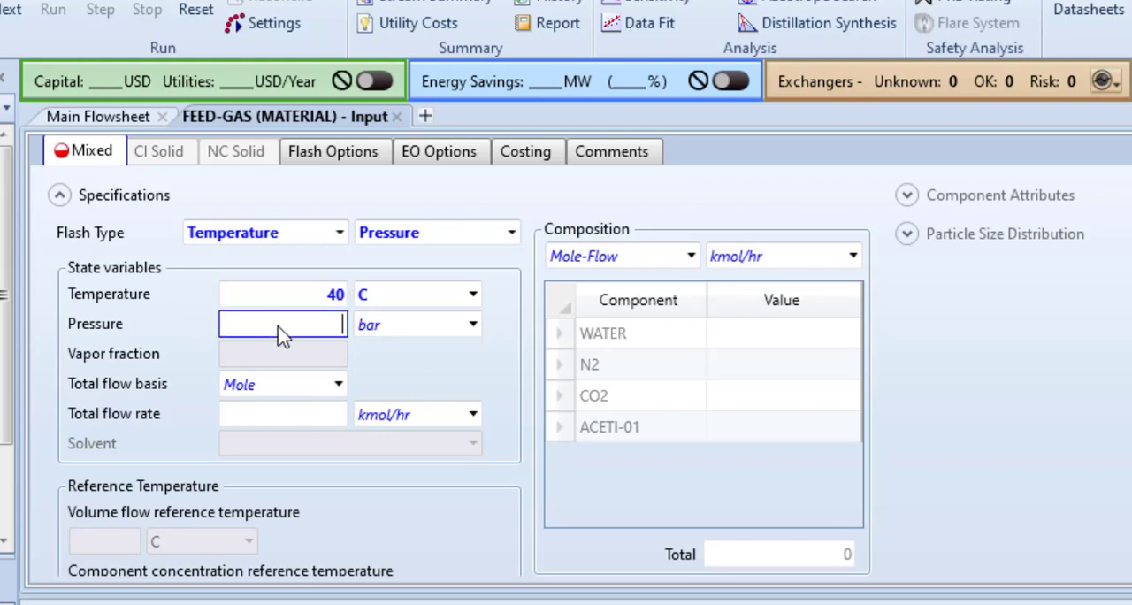
type("10")
key("Return")
Step: Set the FEED-GAS total flow basis to Mass with a flow rate of 100 kg/hr
left_click(337, 386)
left_click(296, 420)
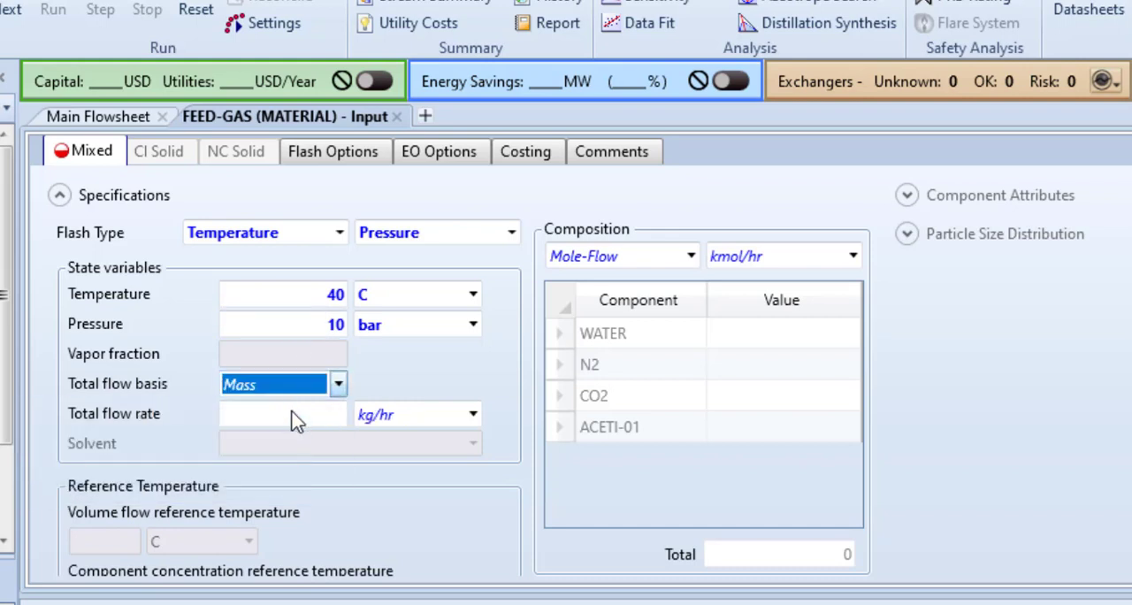
left_click(294, 415)
type("1")
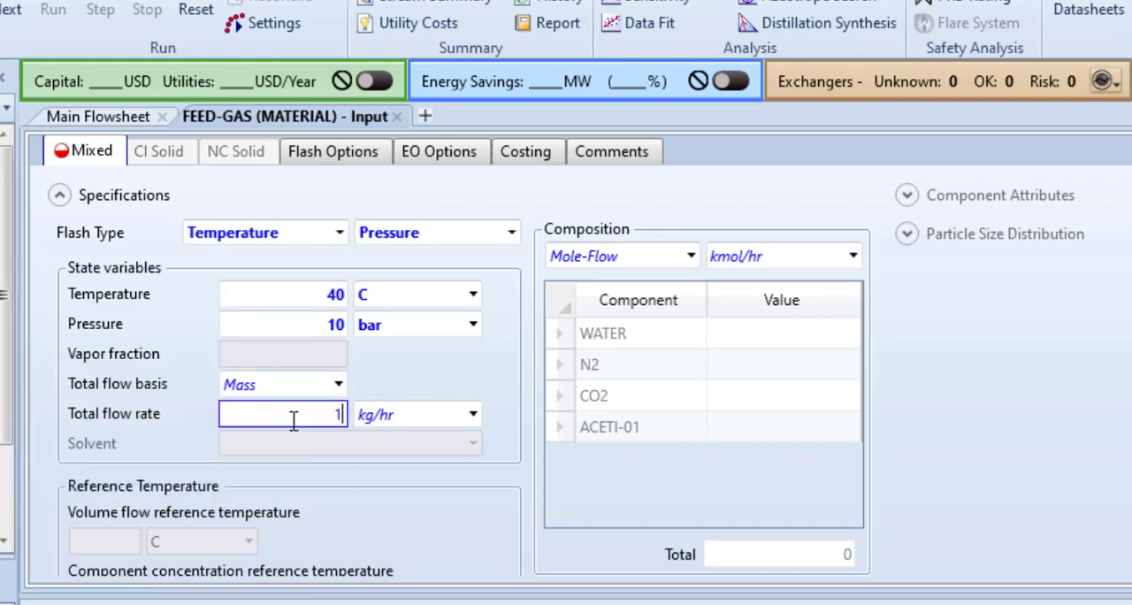
type("00")
left_click(418, 383)
Step: Specify the FEED-GAS composition as Mass-Frac with N2 0.012, CO2 0.982 and ACETI-01 0.006
left_click(691, 257)
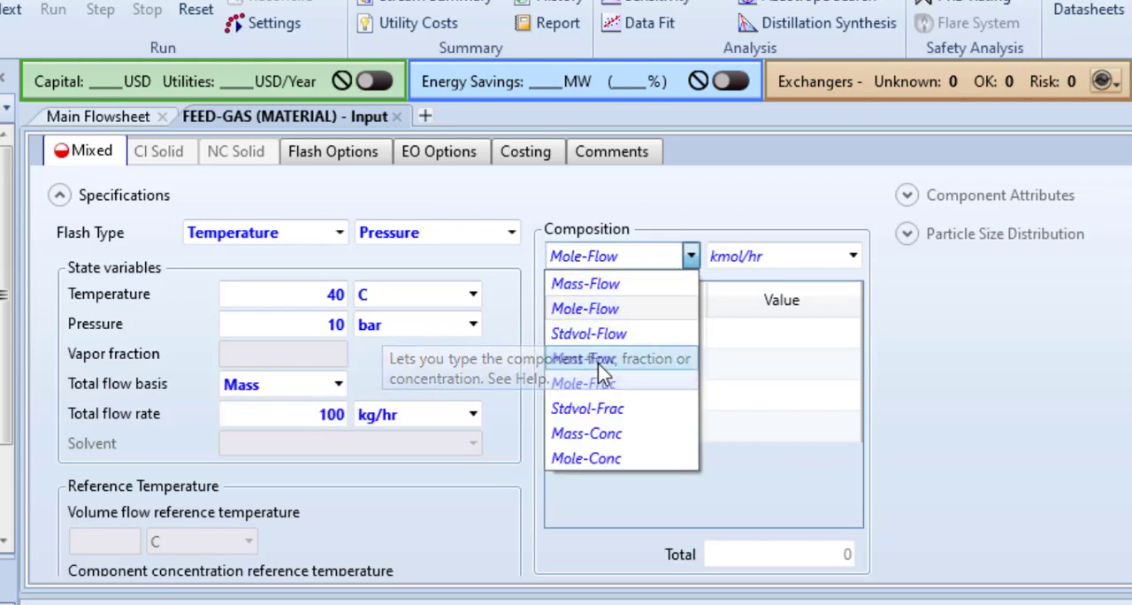
left_click(591, 359)
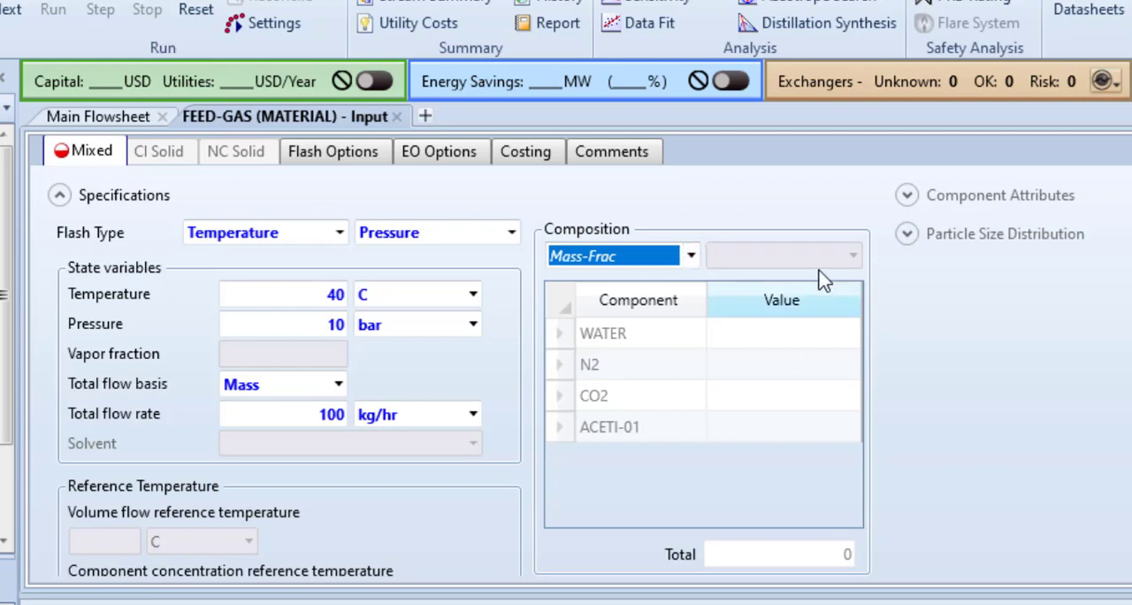
left_click(758, 371)
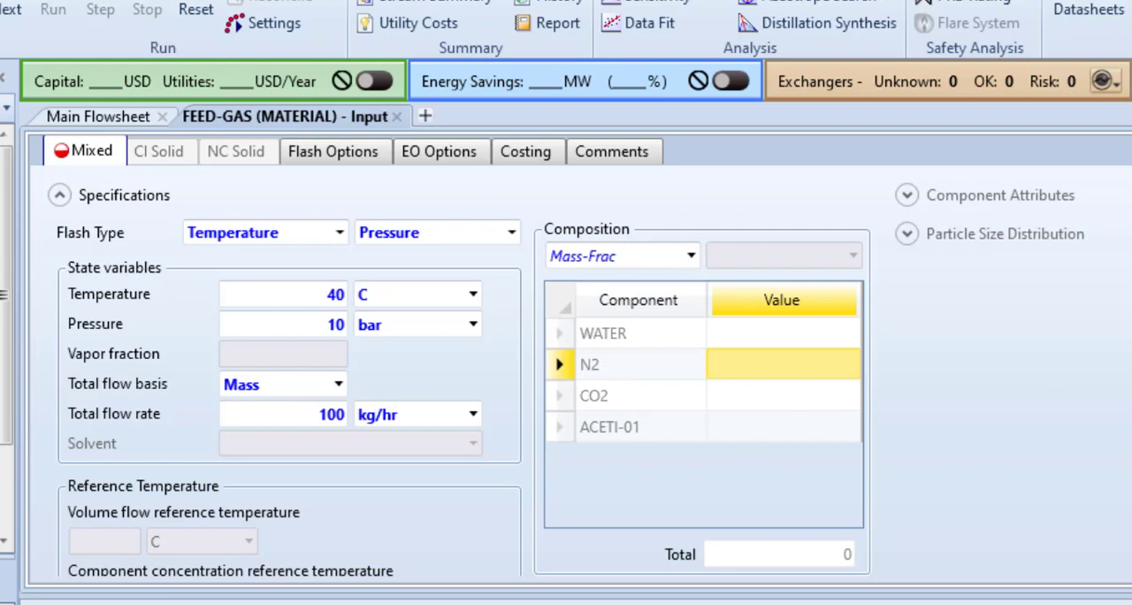
type("0.0")
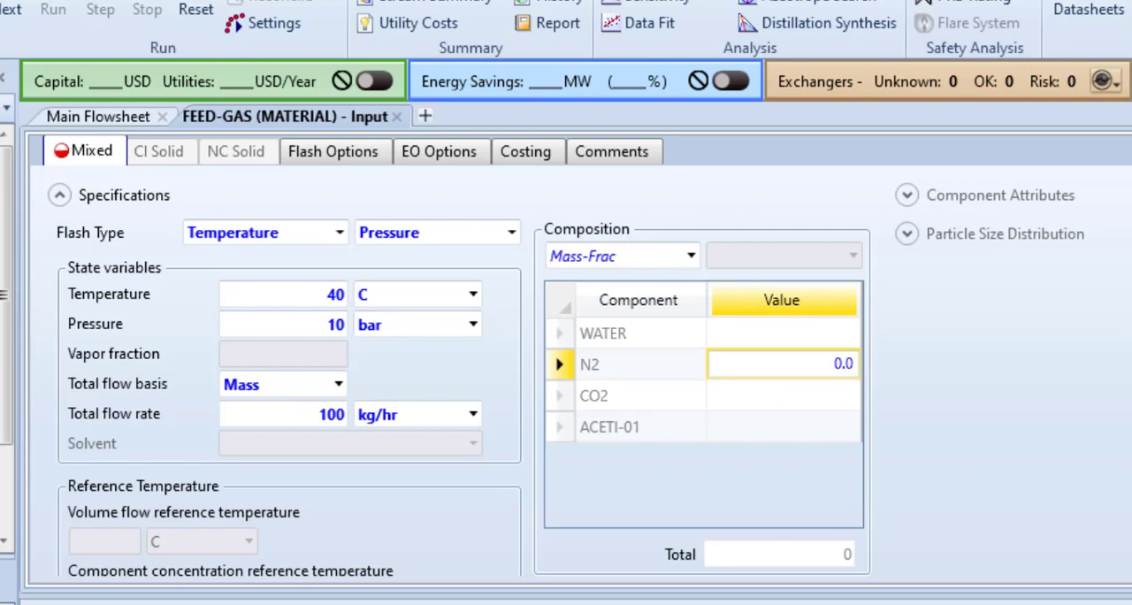
type("12")
key("Return")
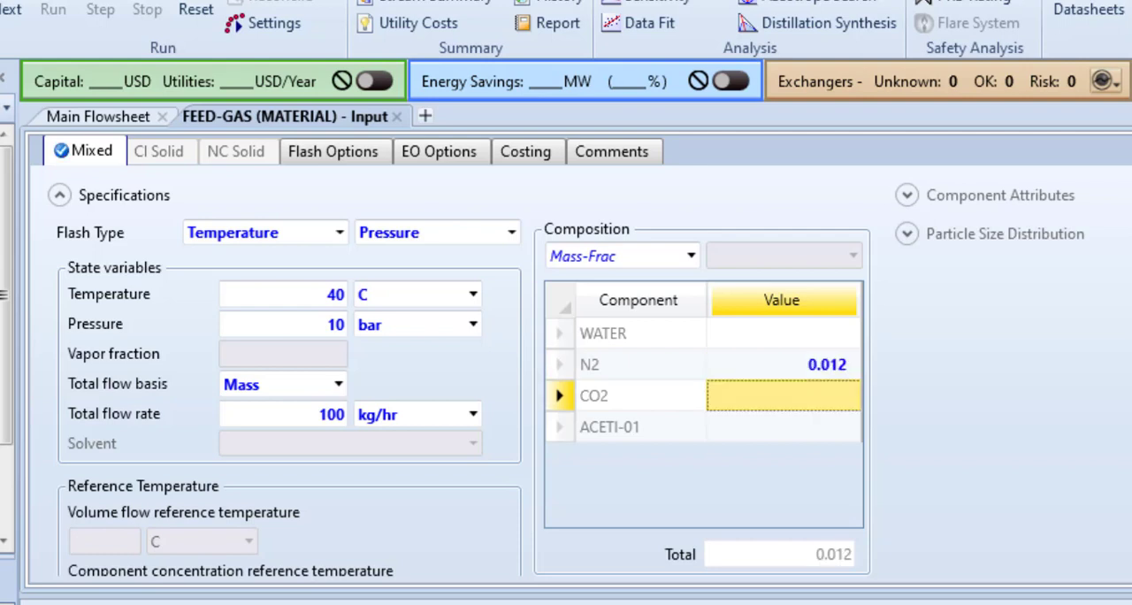
type("0.98")
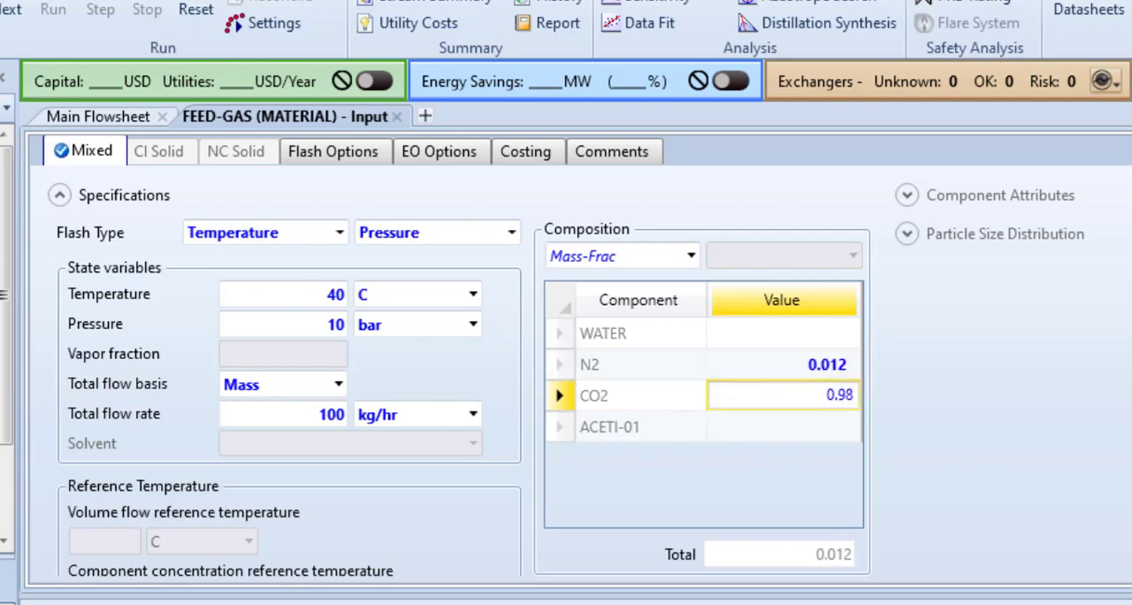
type("2")
key("Return")
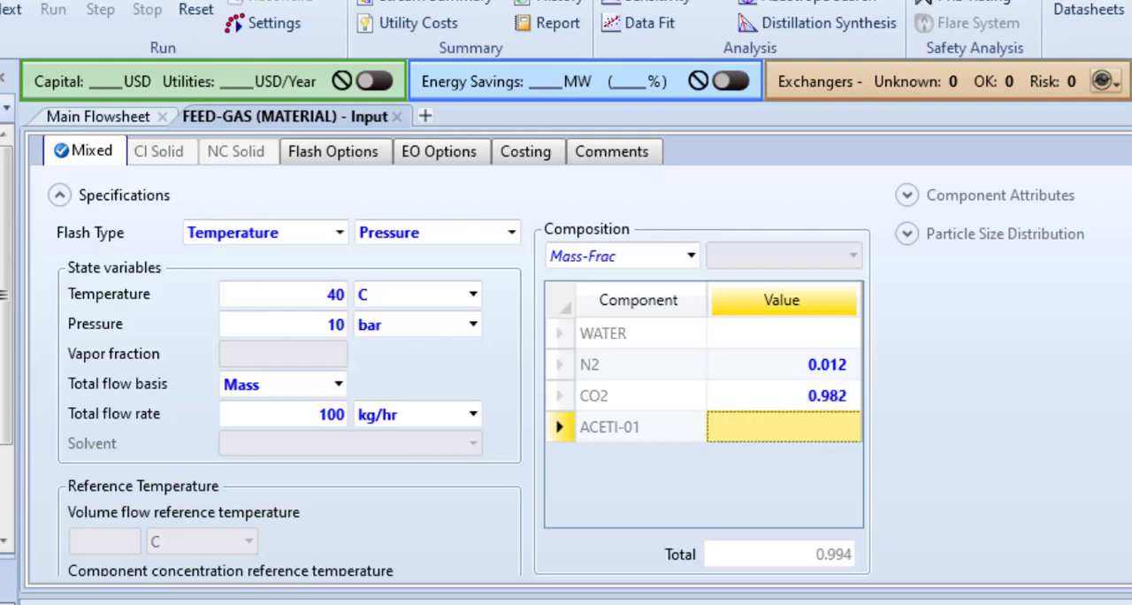
type("0.00")
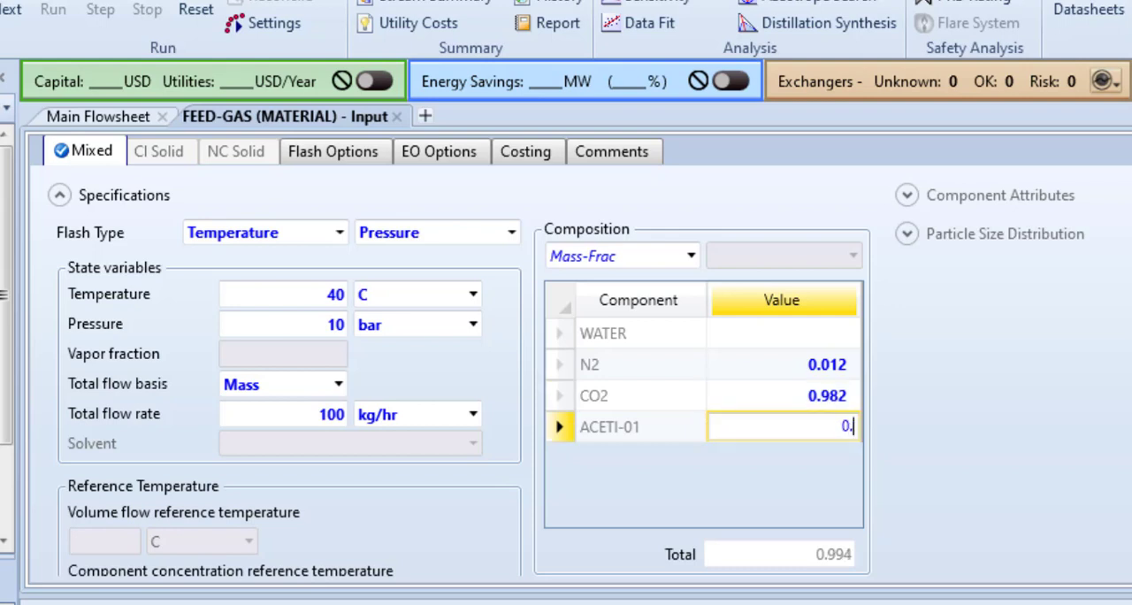
type("6")
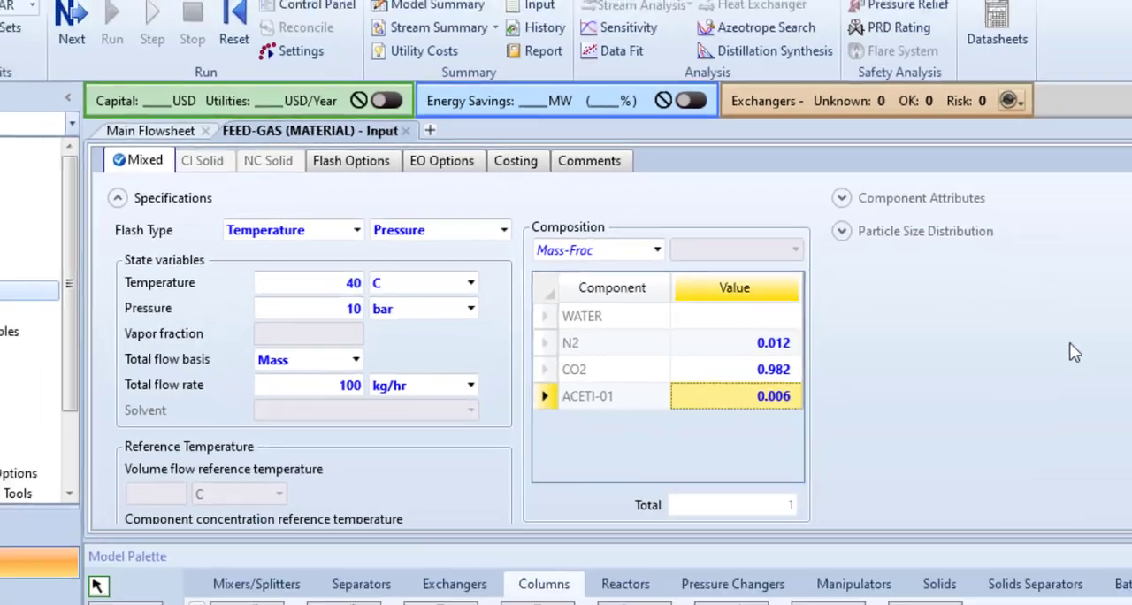
key("Return")
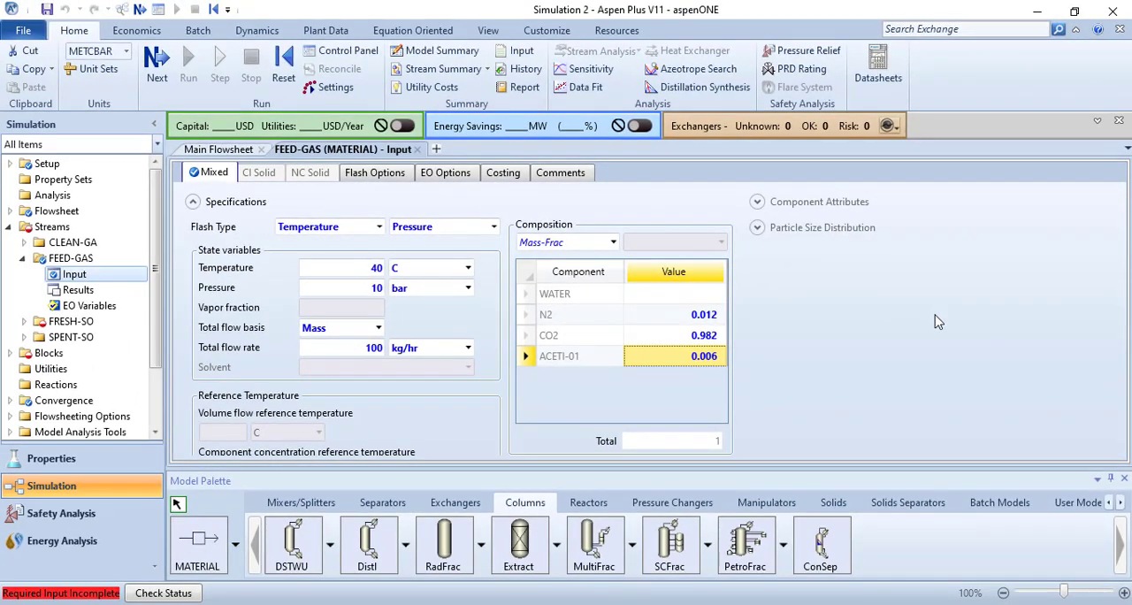
Step: Advance to the FRESH-SO stream input and set its temperature to 25 C and pressure to 10 bar
left_click(155, 80)
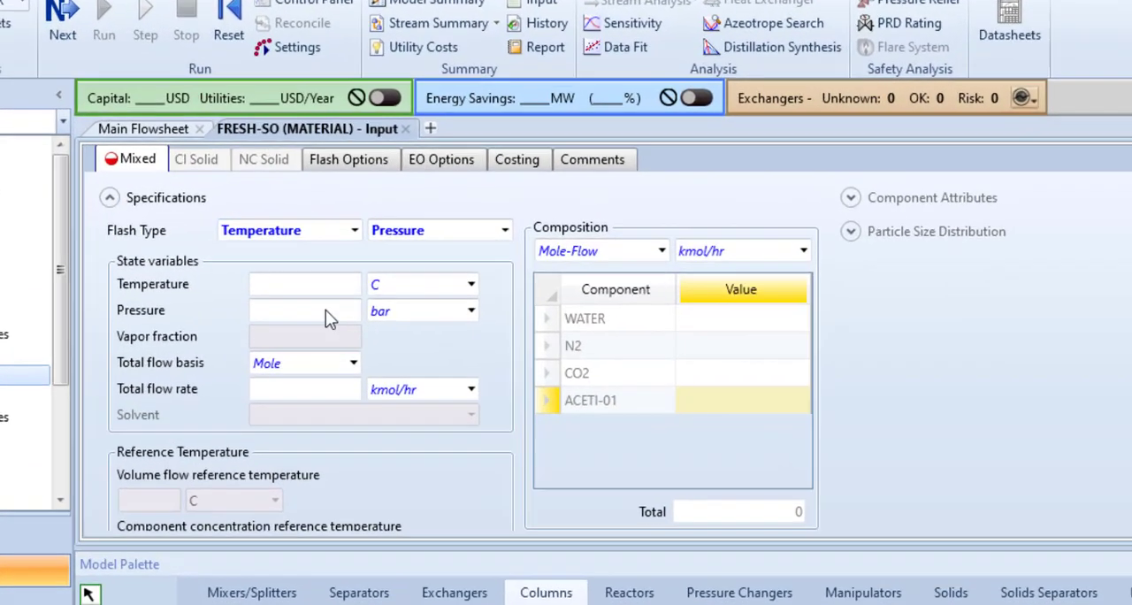
left_click(296, 284)
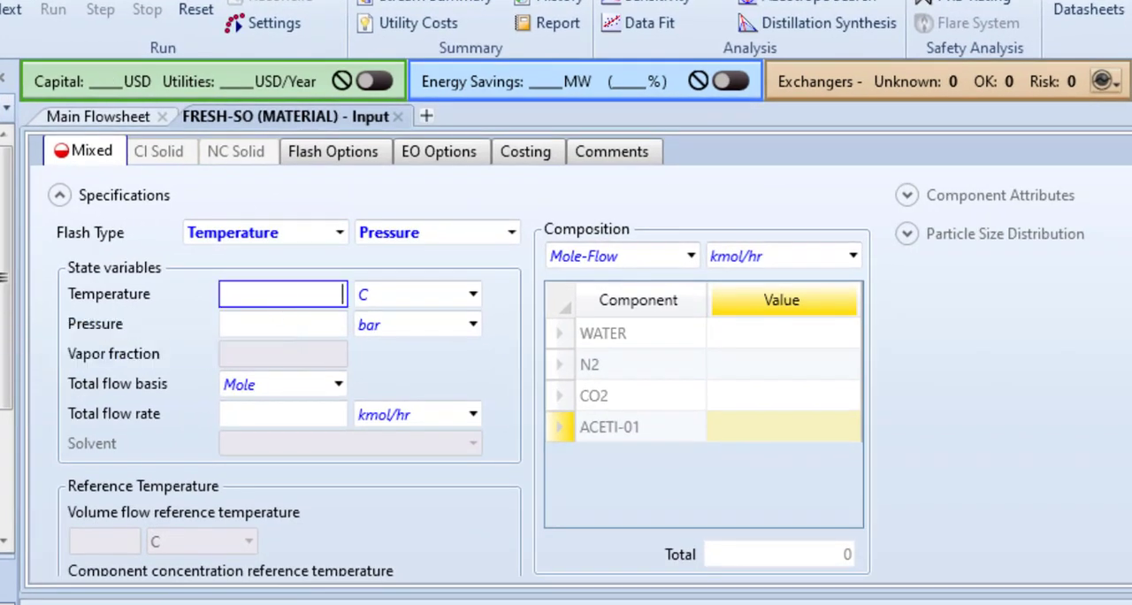
type("25")
left_click(265, 331)
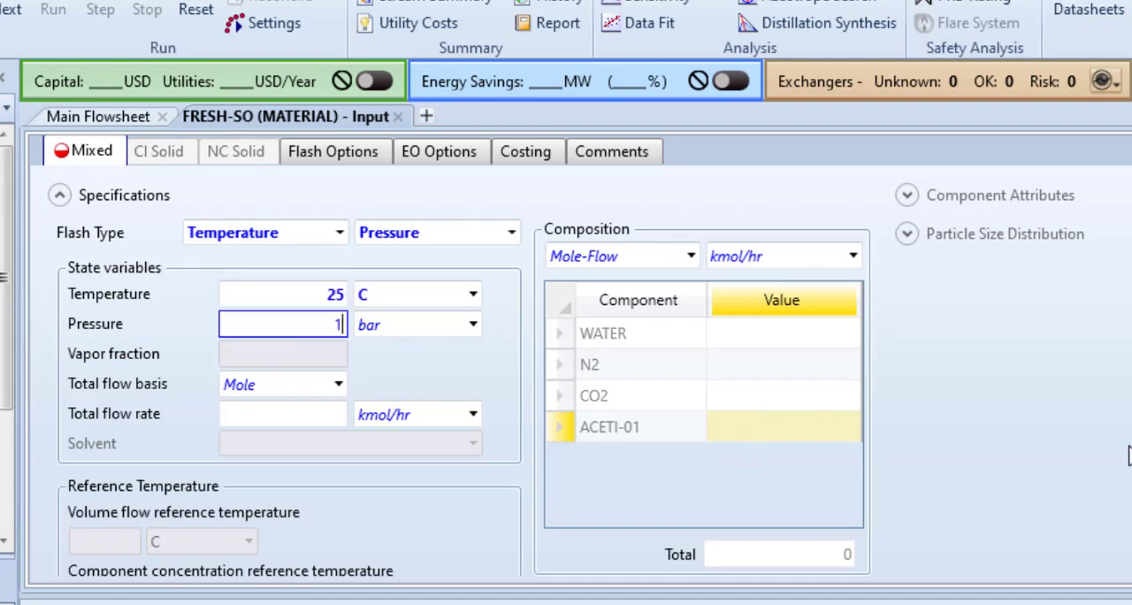
type("10")
Step: Set the FRESH-SO total flow basis to Mass with a flow rate of 150 kg/hr
left_click(339, 384)
left_click(309, 418)
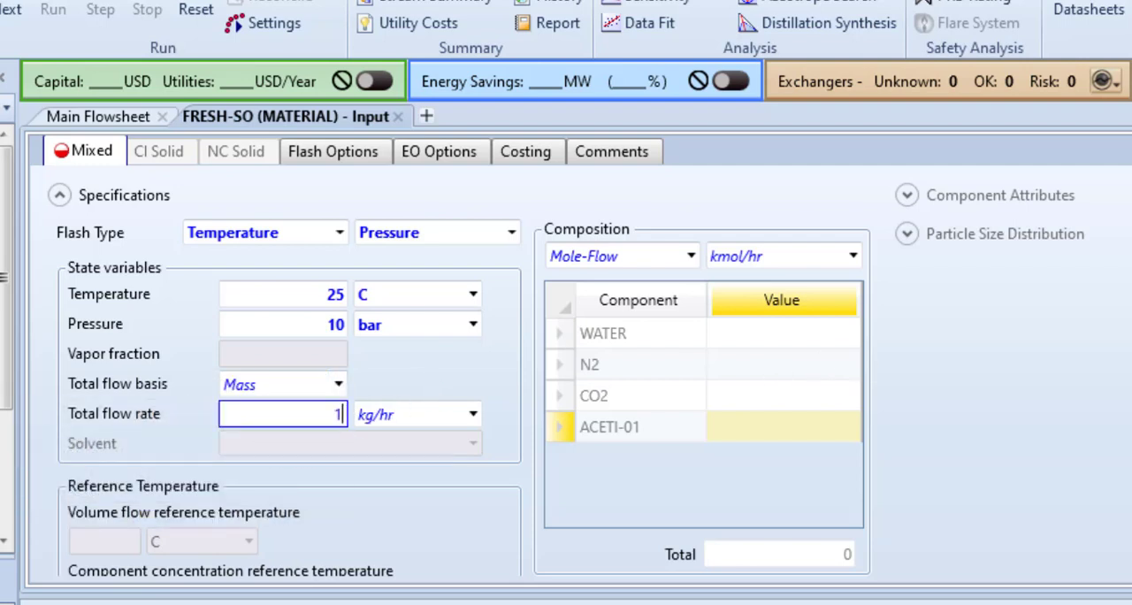
type("50")
key("Return")
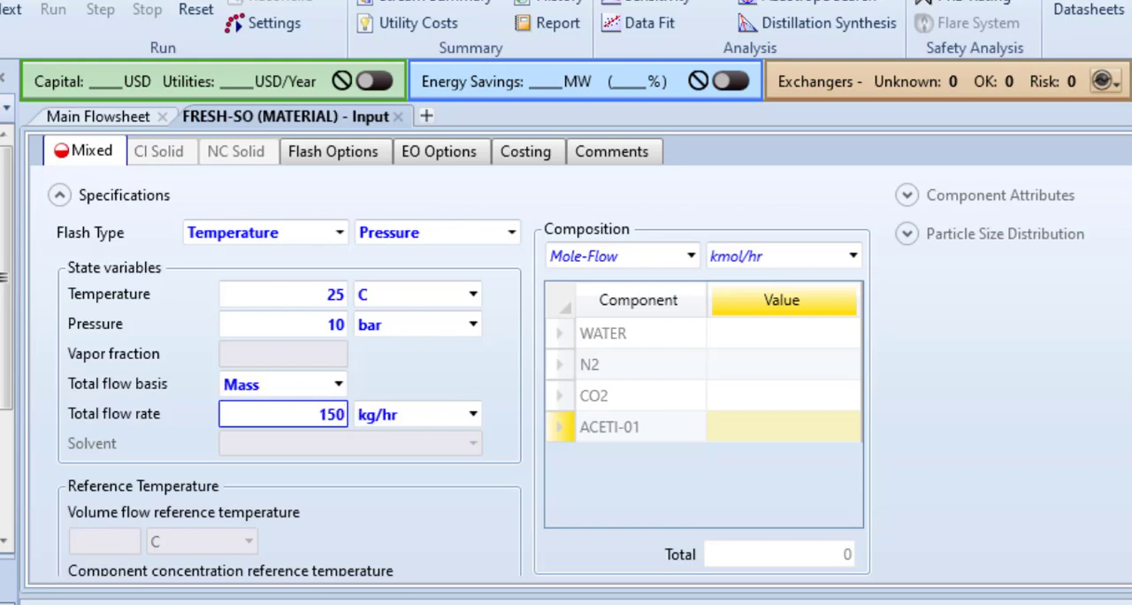
Step: Specify the FRESH-SO composition as Mass-Frac with WATER 1, and close the stream's input form
left_click(691, 256)
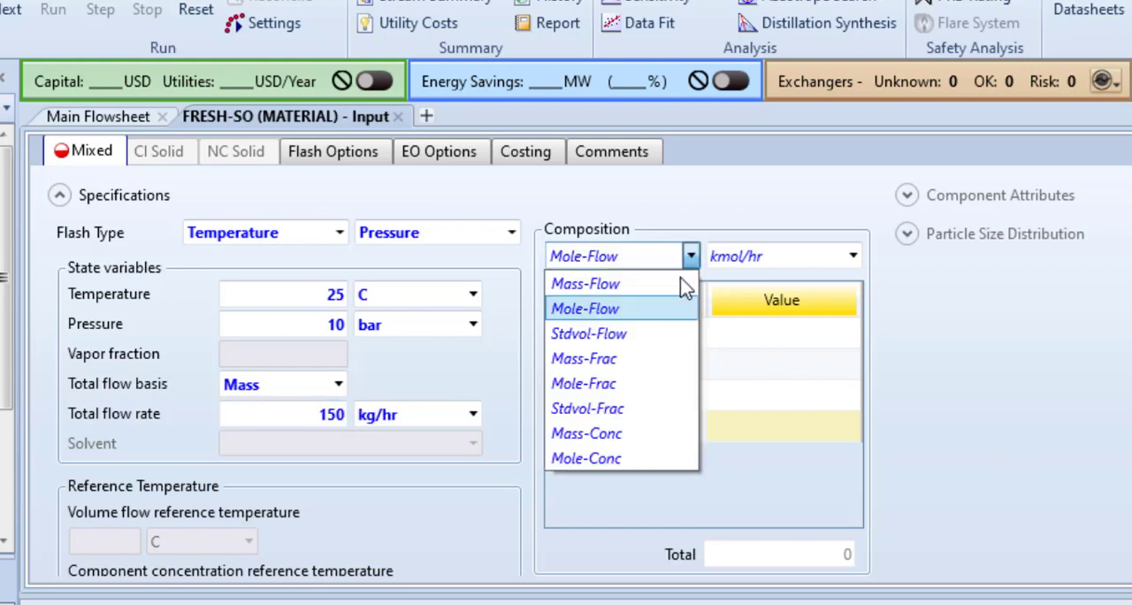
left_click(593, 367)
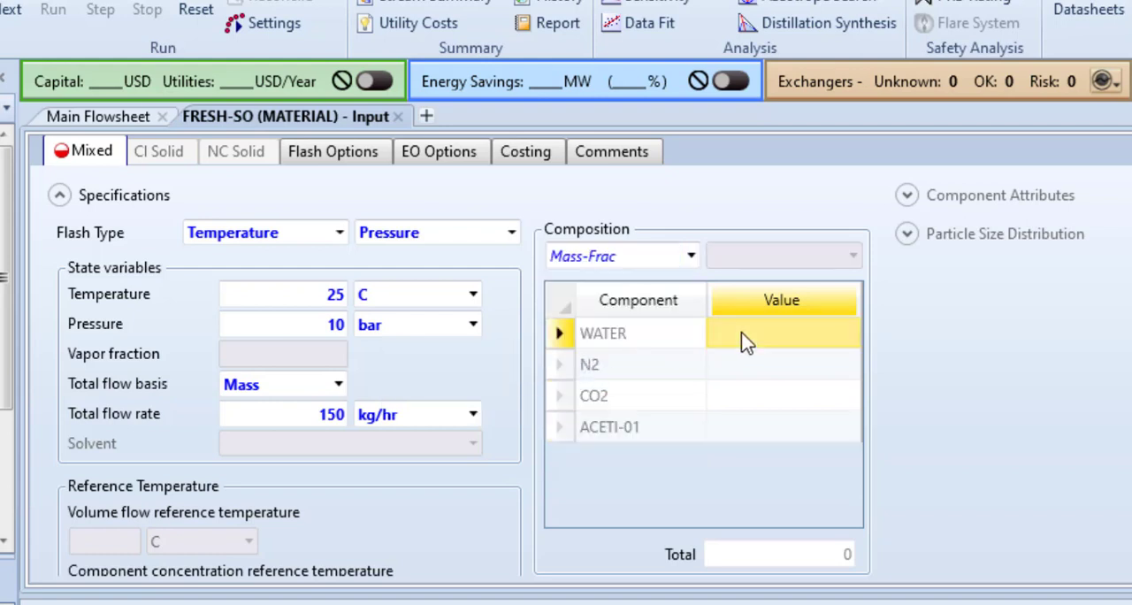
type("1")
left_click(1049, 367)
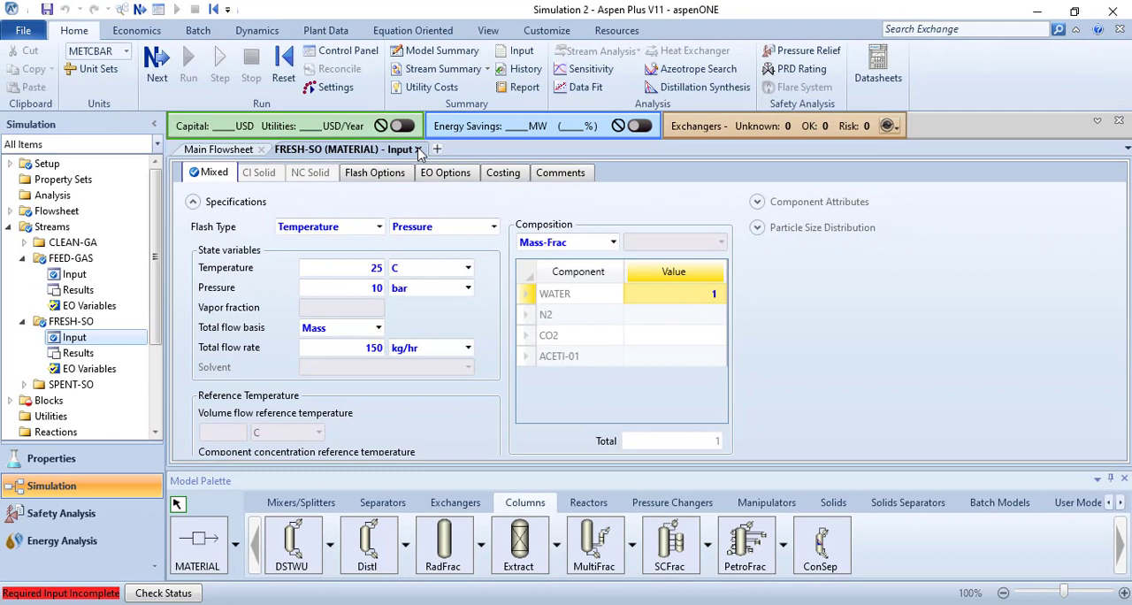
left_click(420, 149)
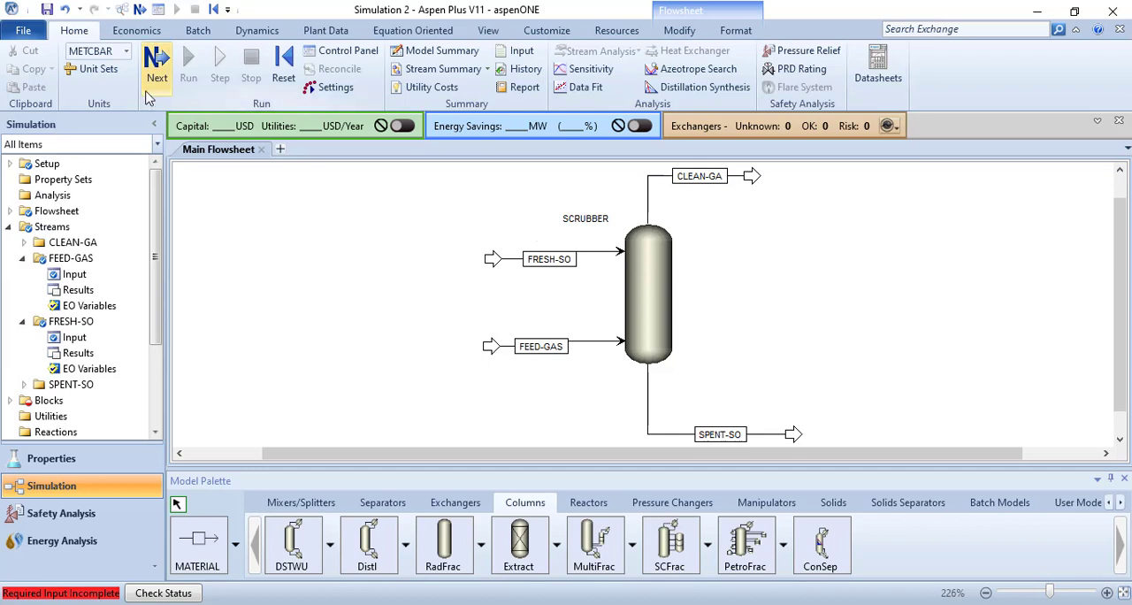
Step: Open the SCRUBBER block and configure it with 6 stages, condenser None and reboiler None
left_click(652, 287)
double_click(652, 288)
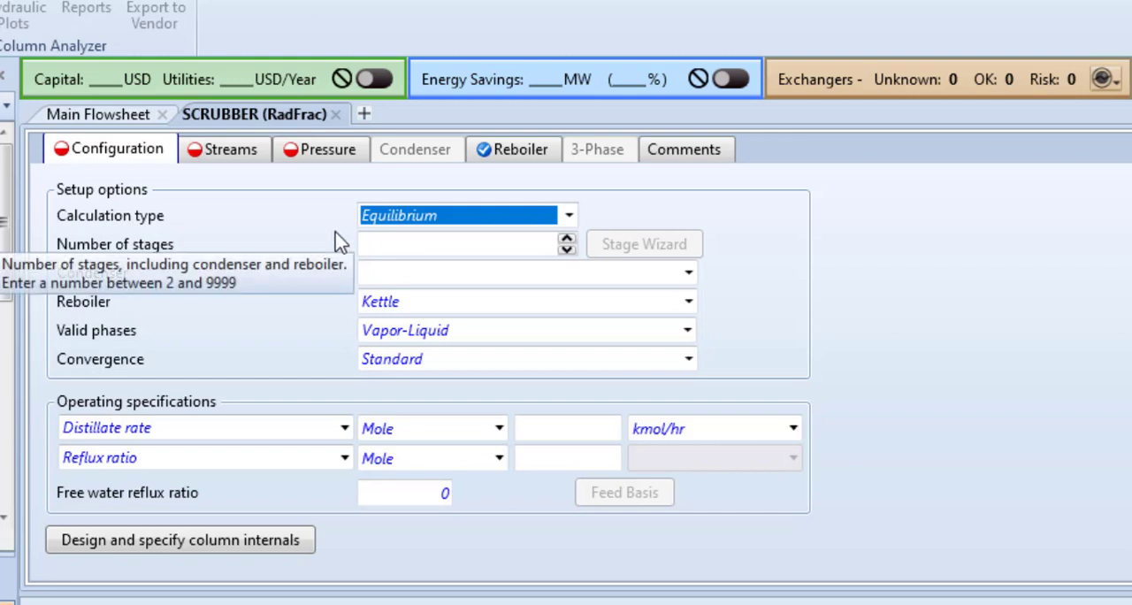
left_click(378, 251)
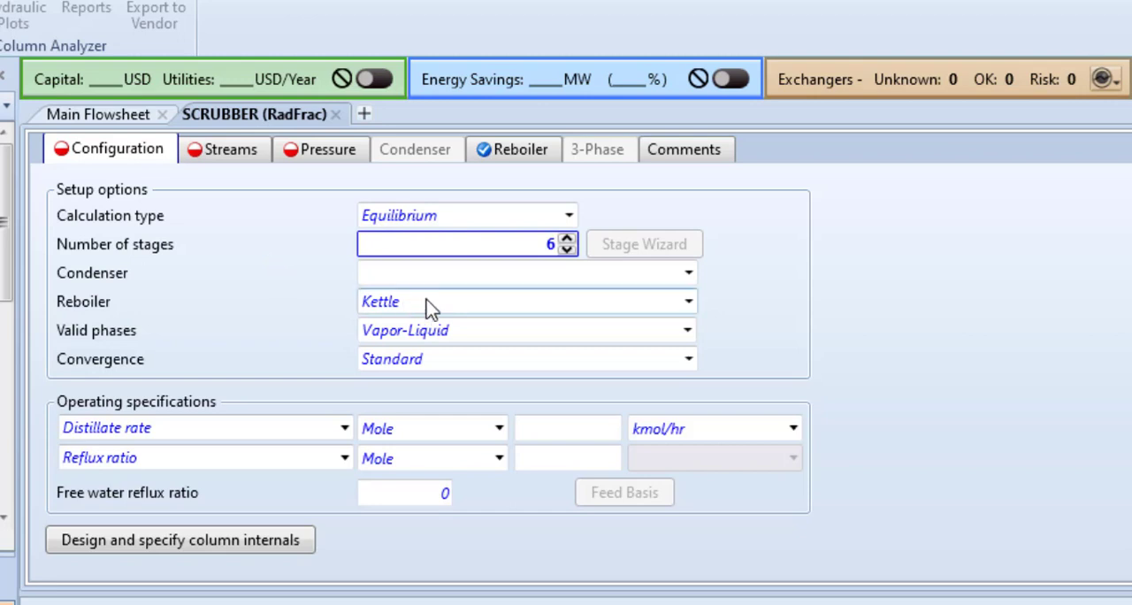
left_click(688, 274)
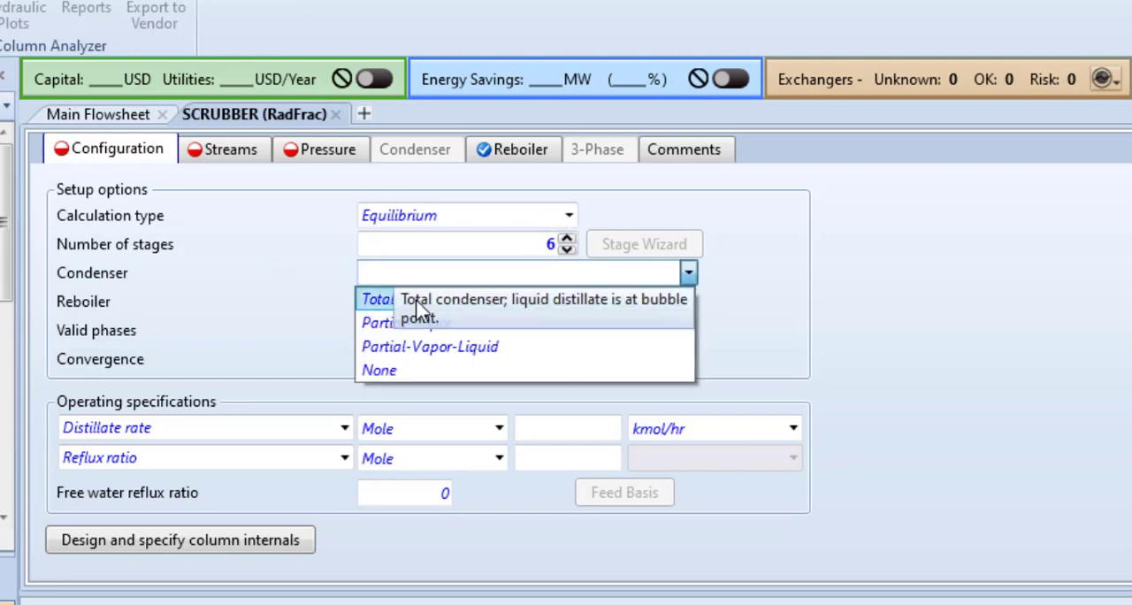
left_click(367, 381)
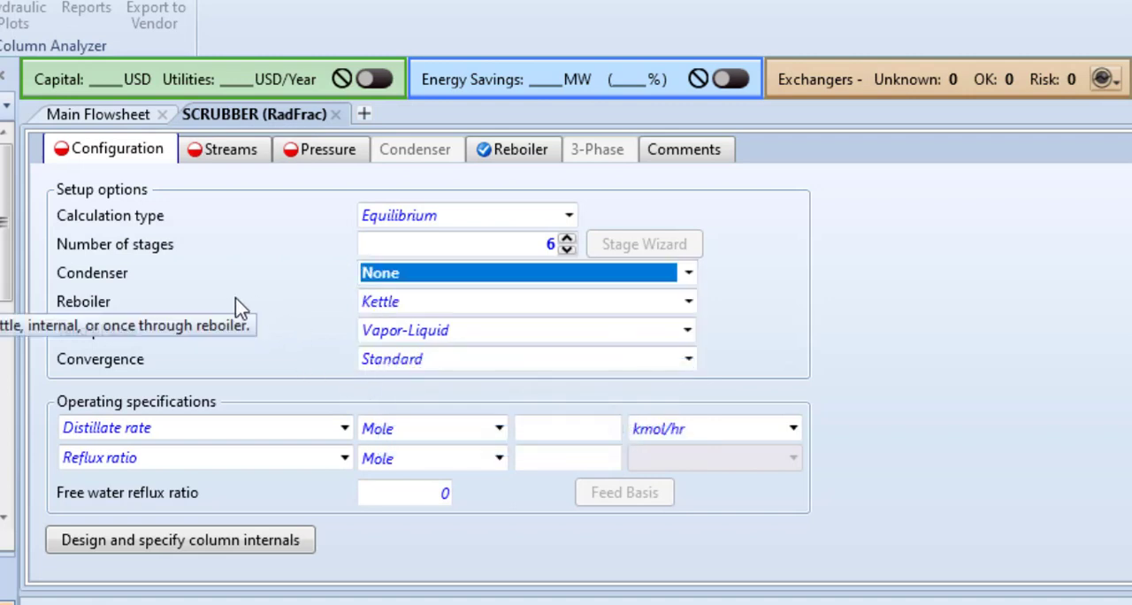
left_click(689, 303)
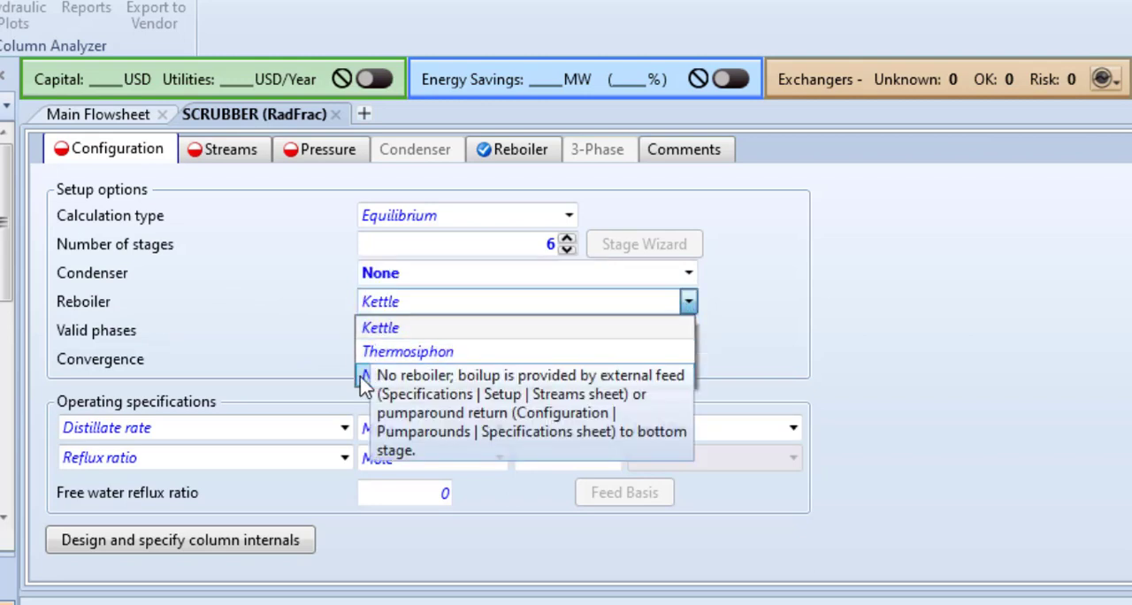
left_click(366, 377)
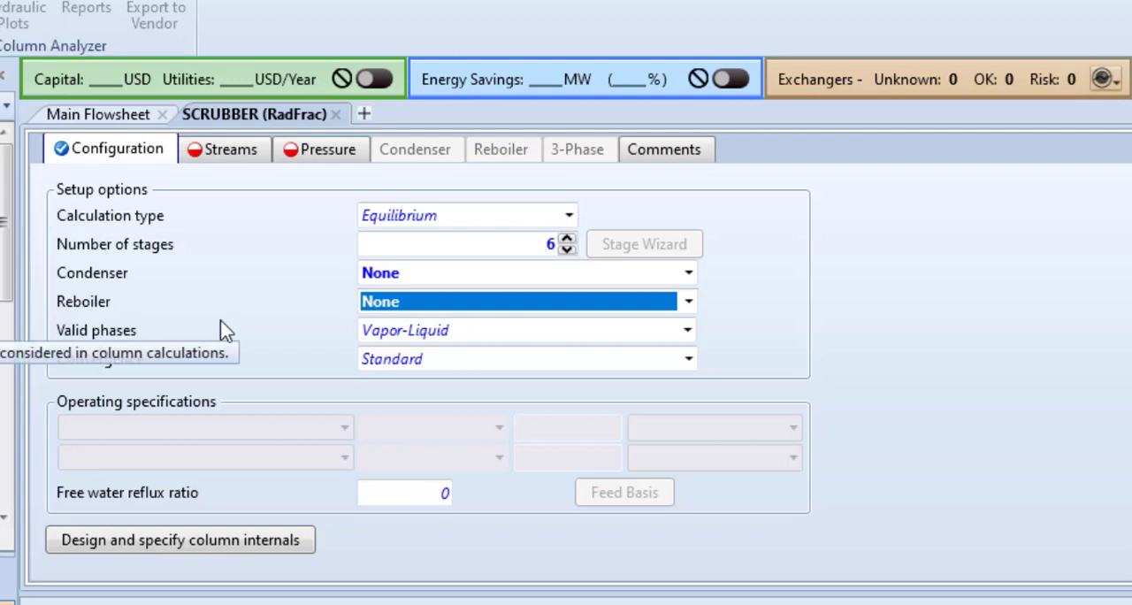
Step: Assign the FRESH-SO feed stream to stage 1 of the scrubber
left_click(218, 159)
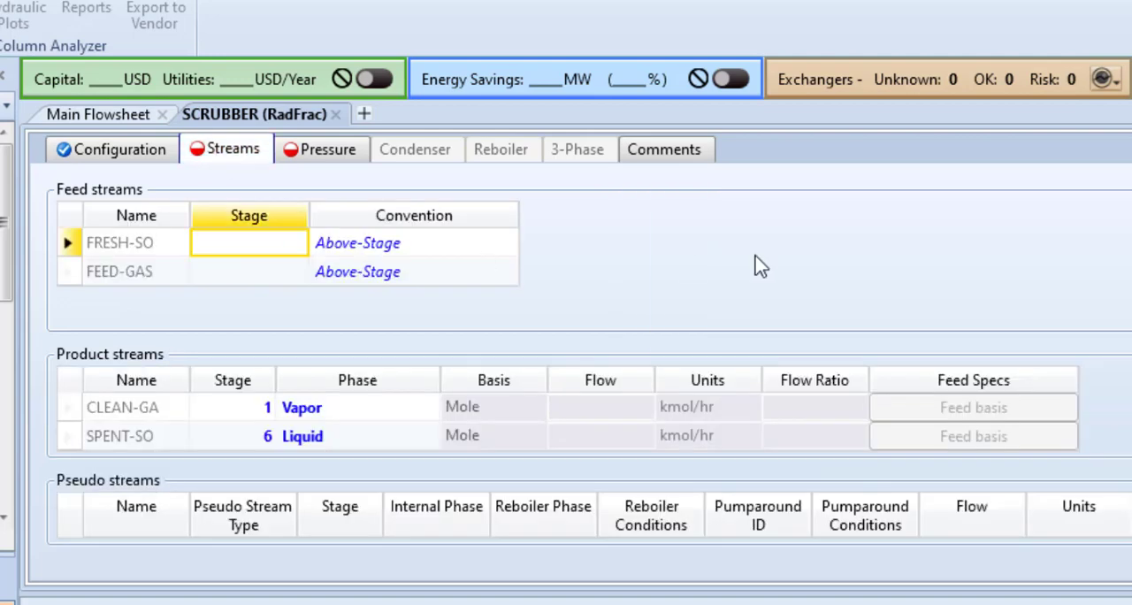
left_click(267, 248)
type("1")
Step: Assign the FEED-GAS feed stream to stage 6 of the scrubber with the On-Stage convention
left_click(268, 281)
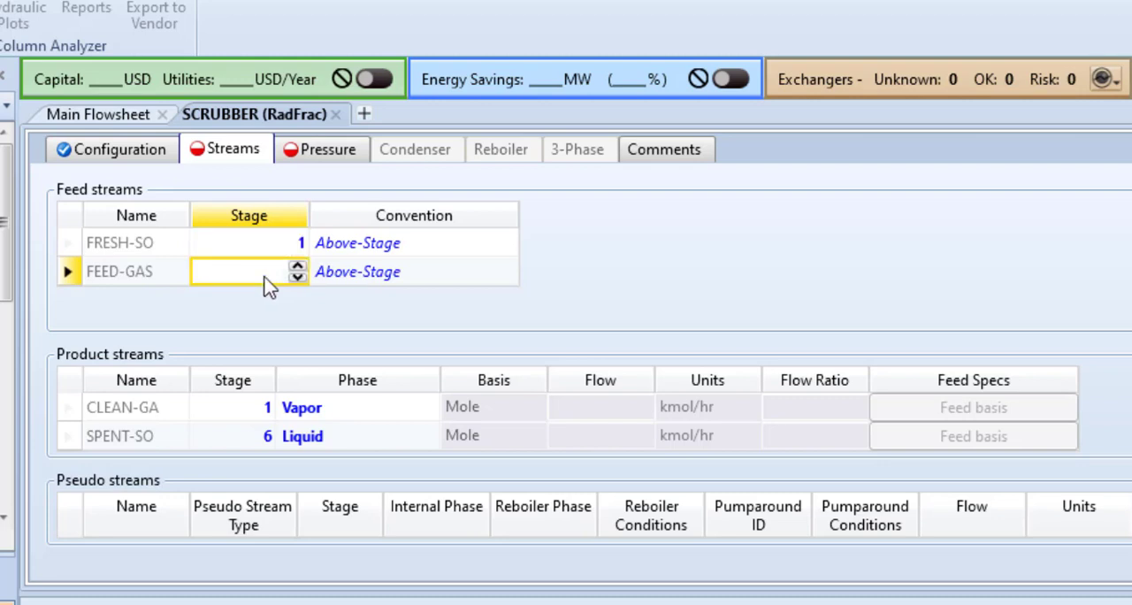
left_click(124, 154)
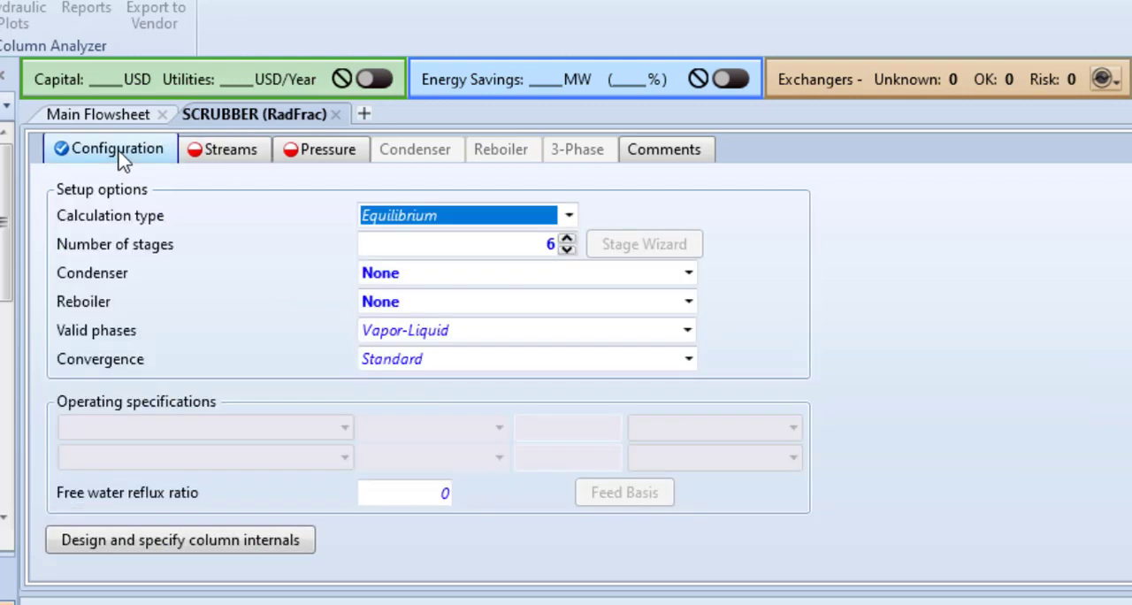
left_click(207, 159)
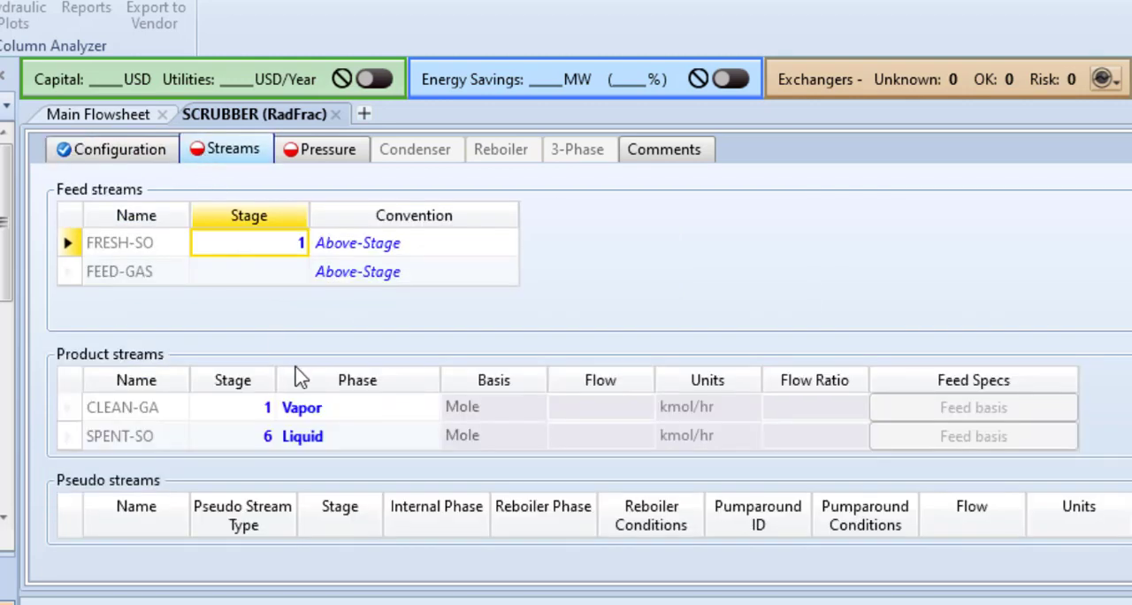
left_click(283, 284)
type("6")
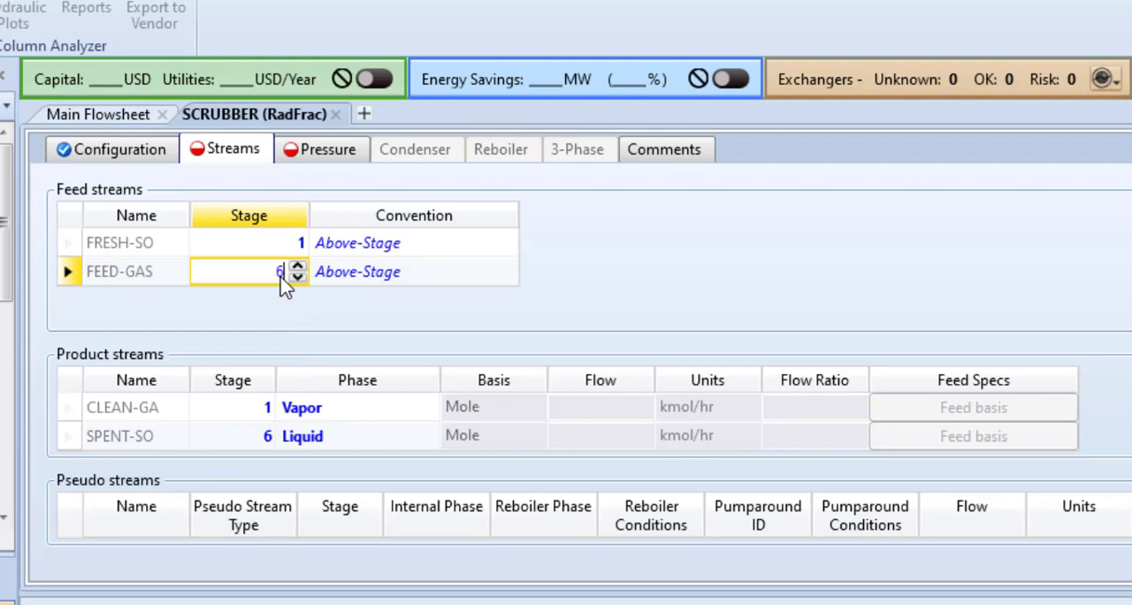
left_click(509, 279)
left_click(509, 273)
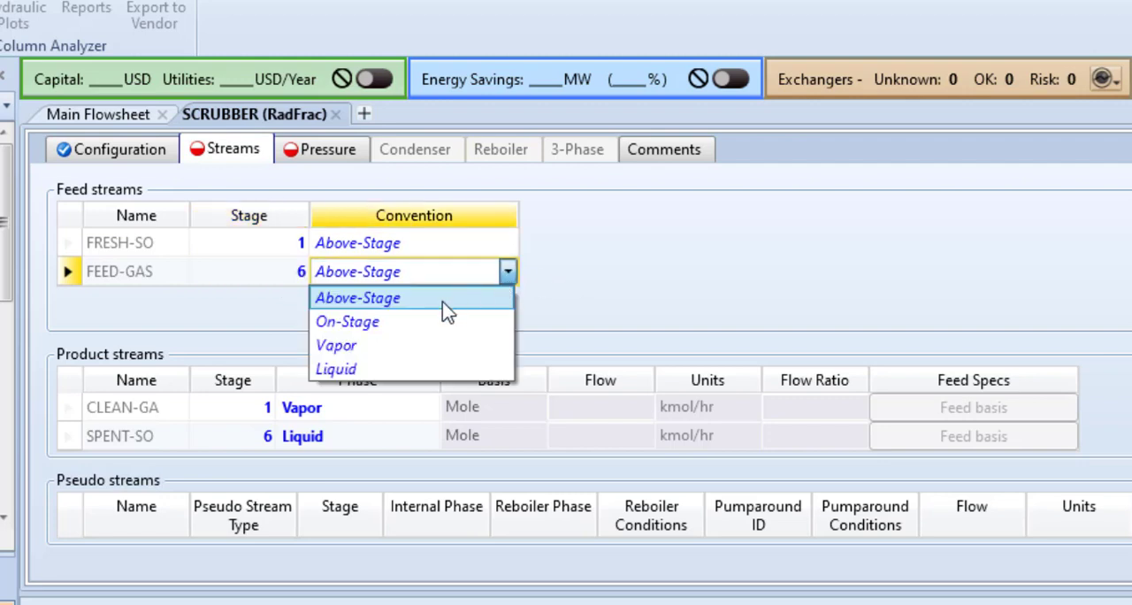
left_click(419, 320)
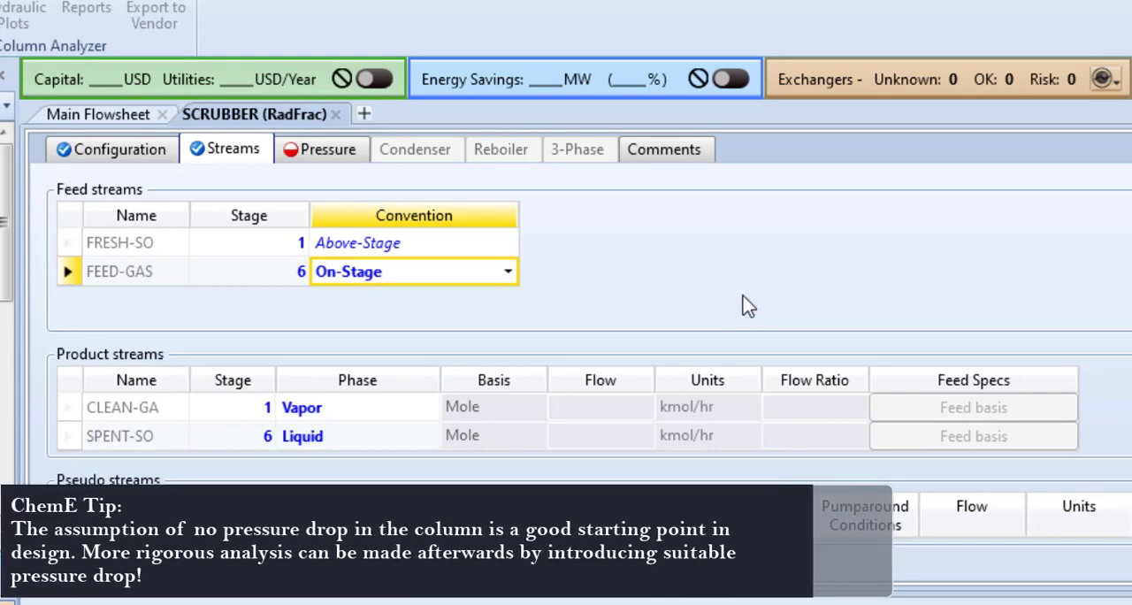
Step: Set the scrubber's stage 1 / condenser pressure to 1.01 bar and close the block's input form
left_click(343, 155)
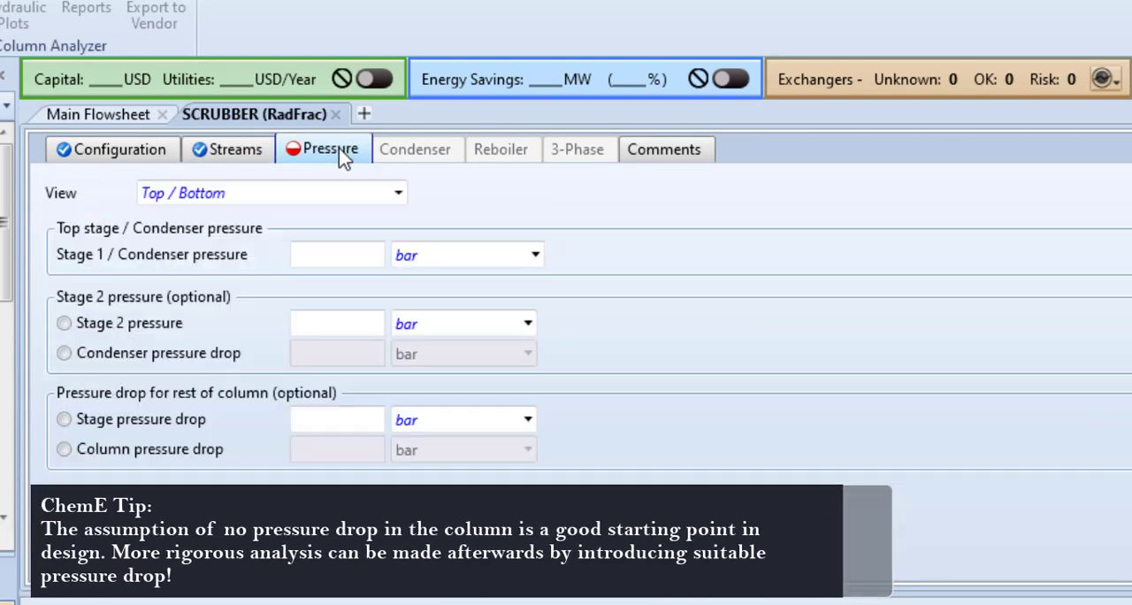
left_click(354, 259)
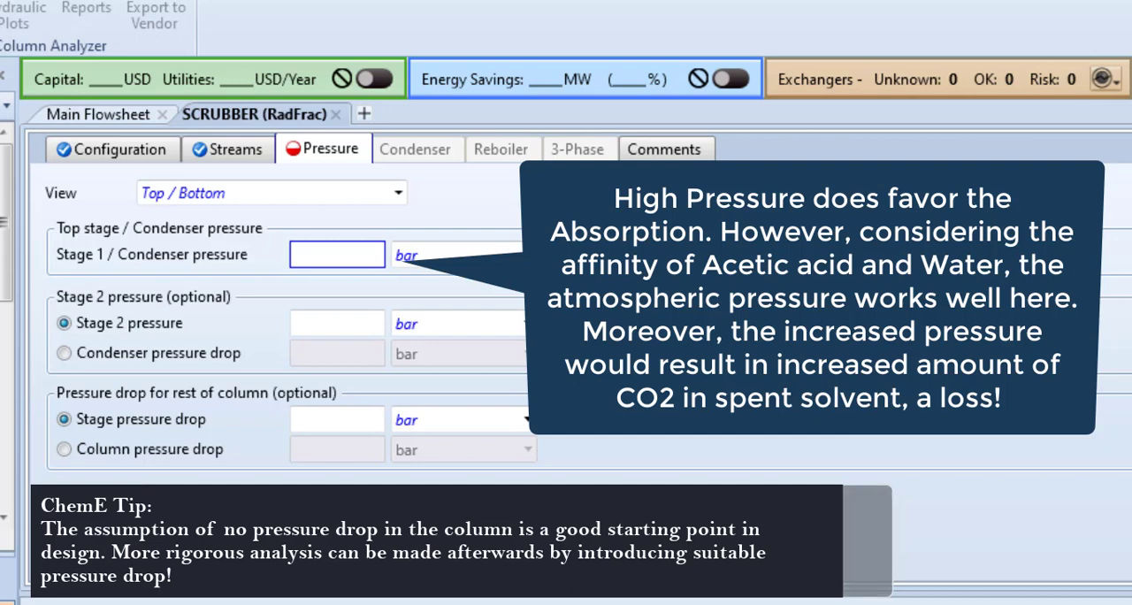
type("1.01")
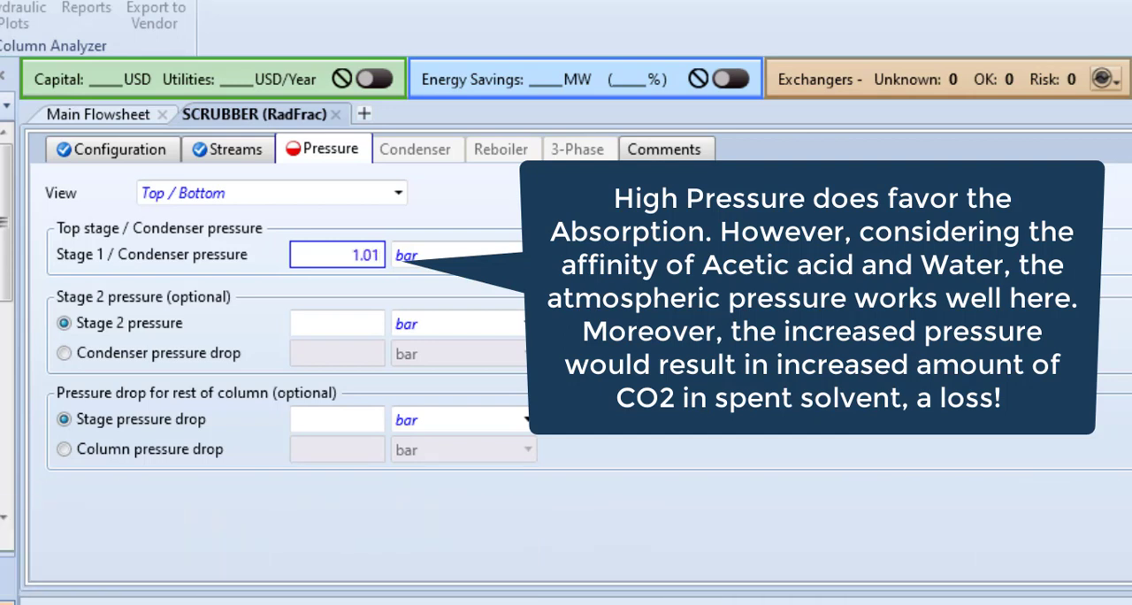
key("Return")
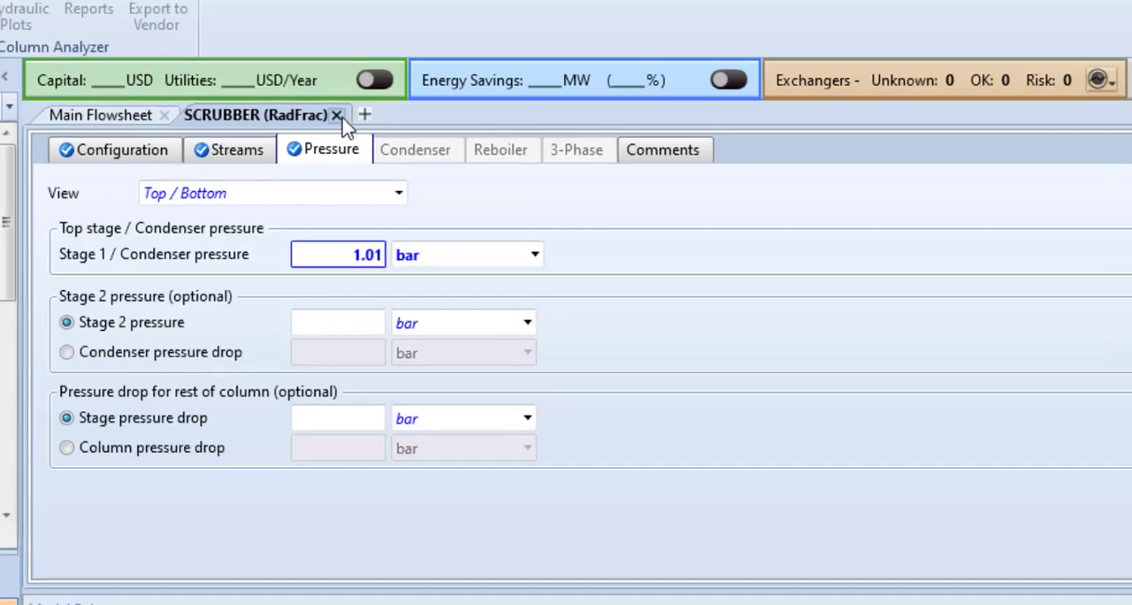
left_click(336, 114)
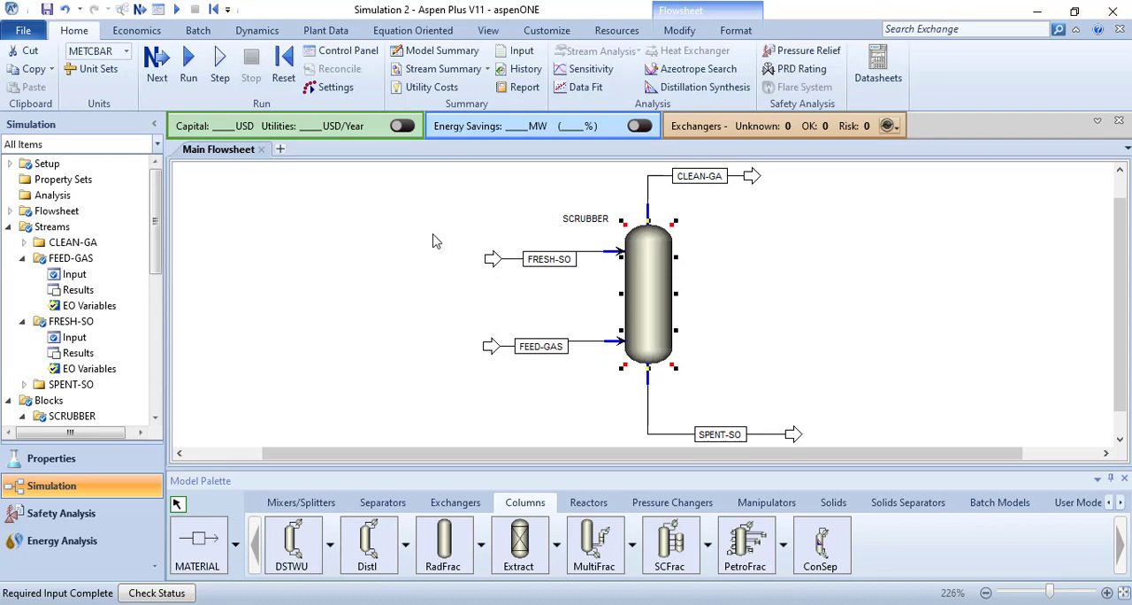
Step: Run the simulation and collapse the Streams and Blocks branches of the navigation tree
left_click(188, 71)
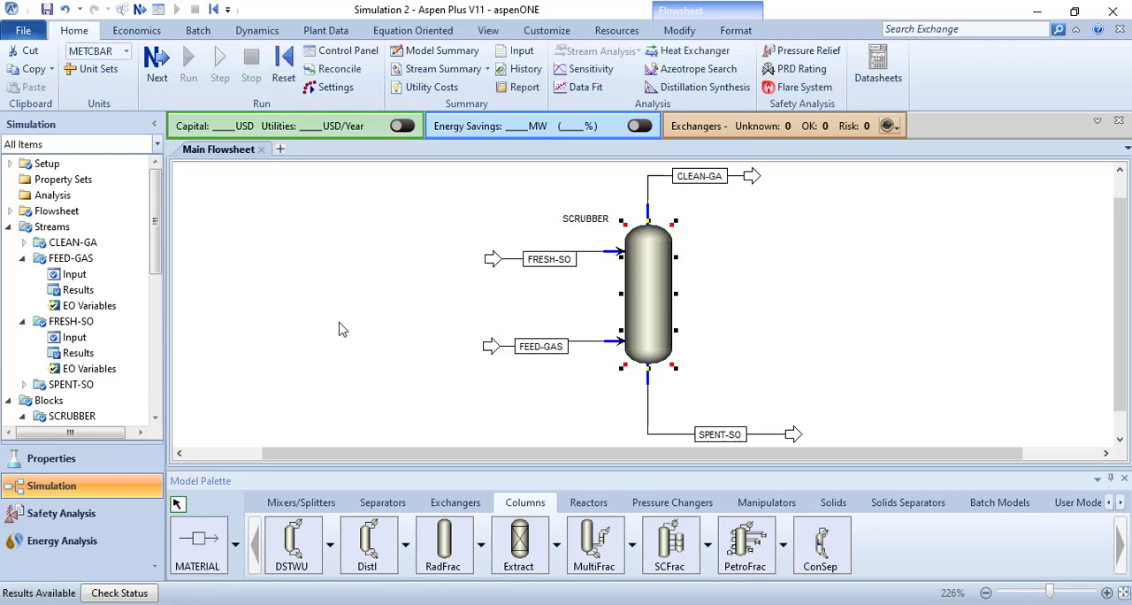
left_click(11, 227)
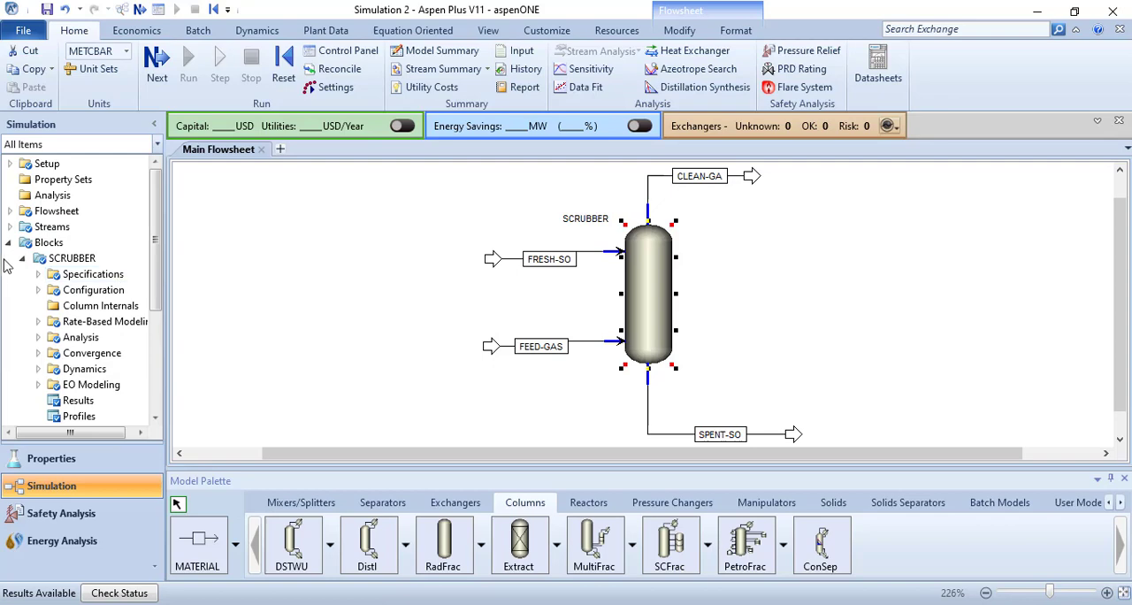
left_click(9, 245)
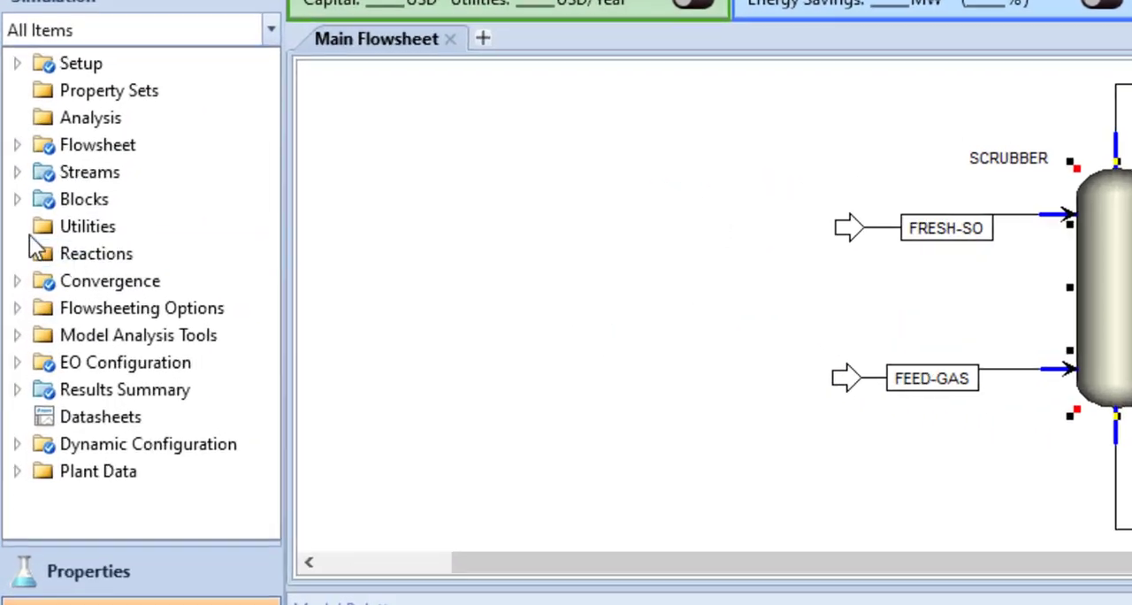
Step: Open the SCRUBBER block's results and examine the component split fractions between the clean gas and spent solvent
left_click(17, 200)
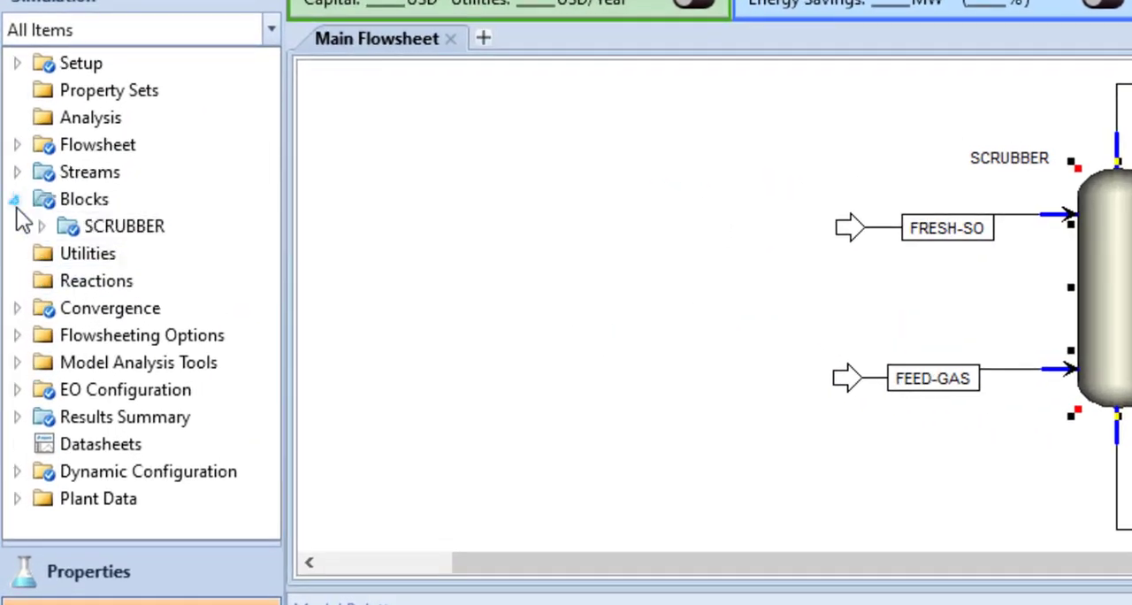
left_click(38, 226)
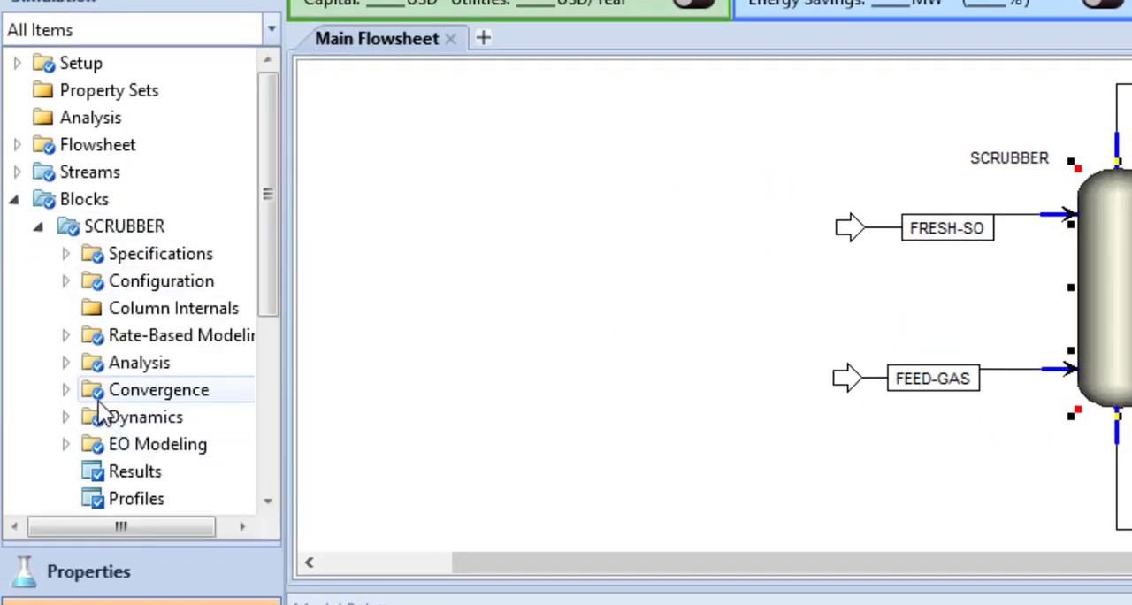
scroll(101, 407, "down", 1)
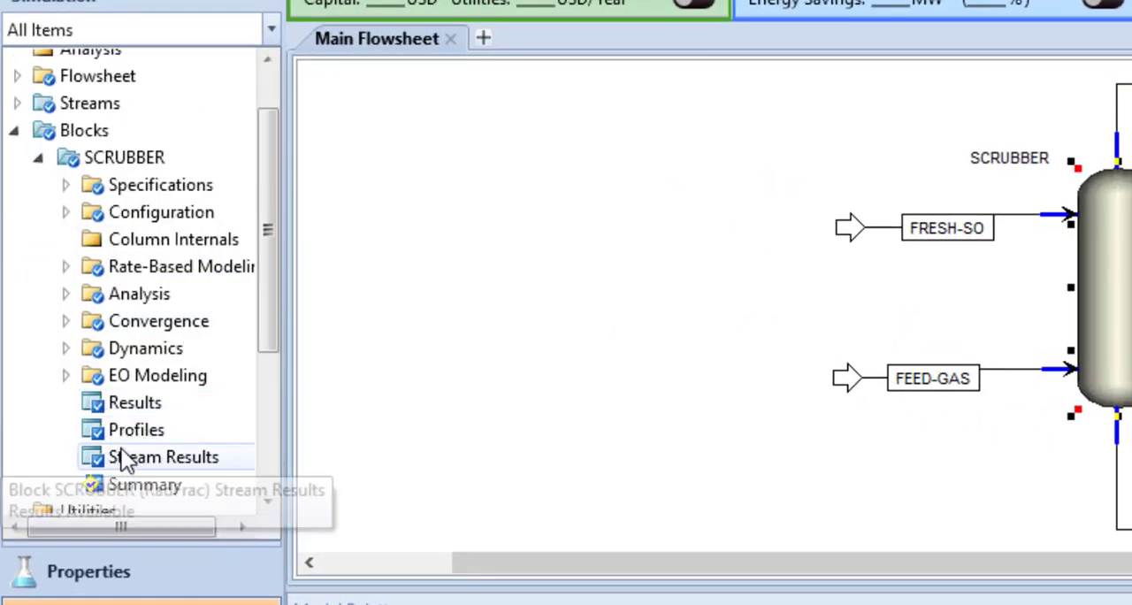
left_click(129, 401)
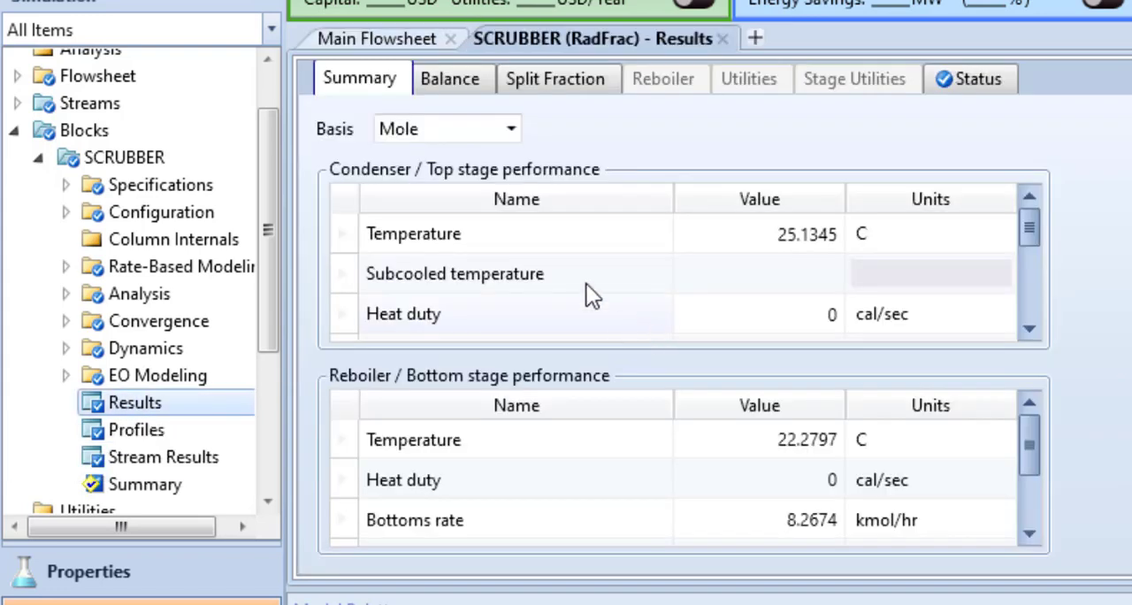
left_click(541, 84)
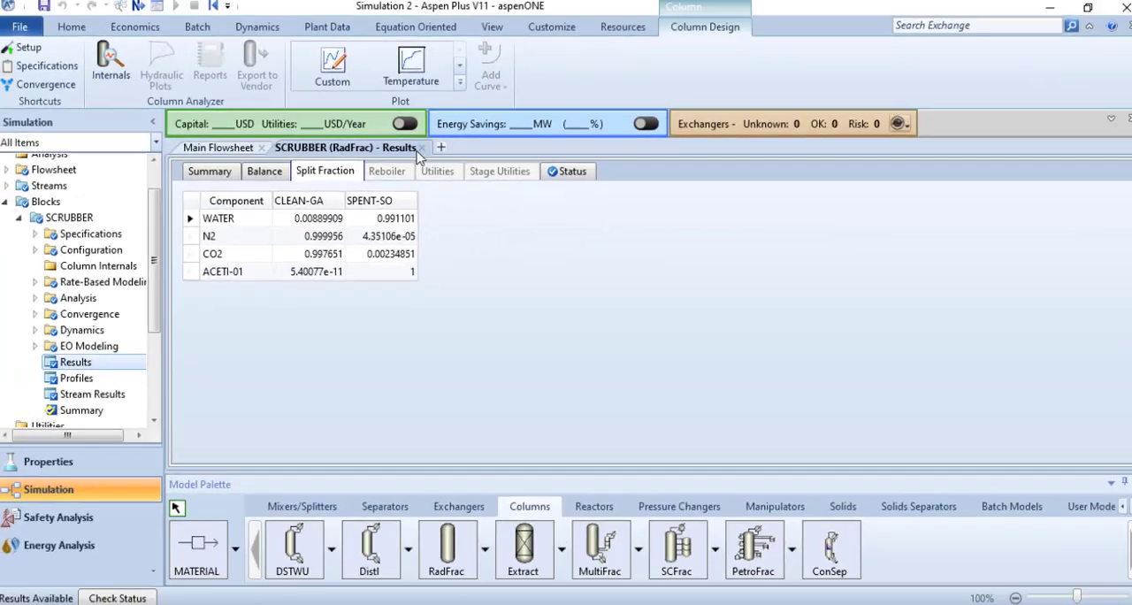
Step: Open the stream summary from the main flowsheet and expand Mass Fractions to examine the component compositions of the streams
left_click(232, 150)
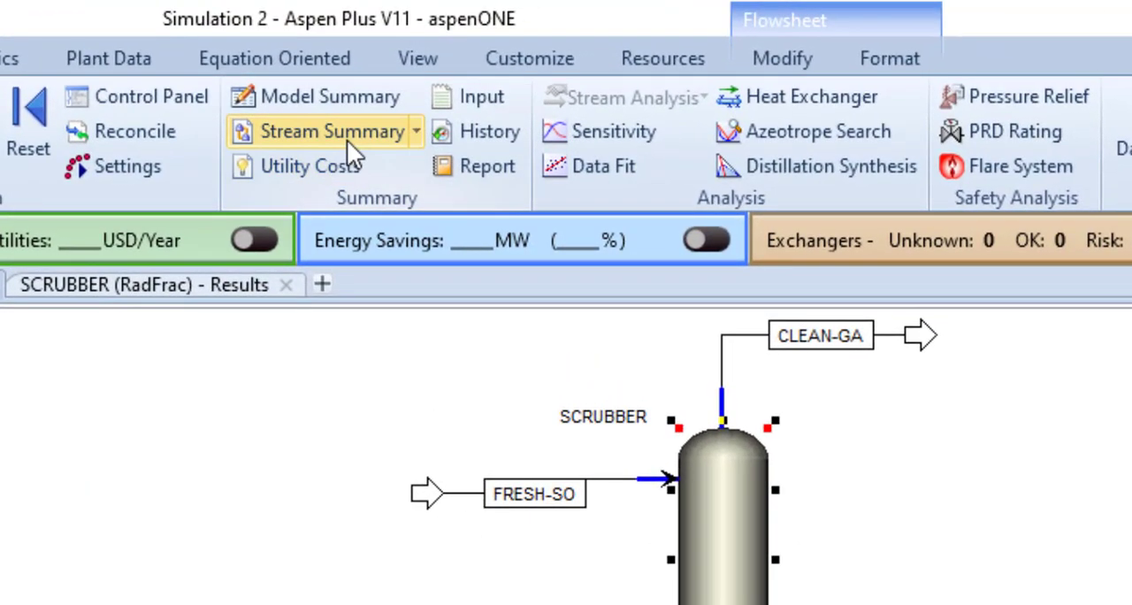
left_click(349, 137)
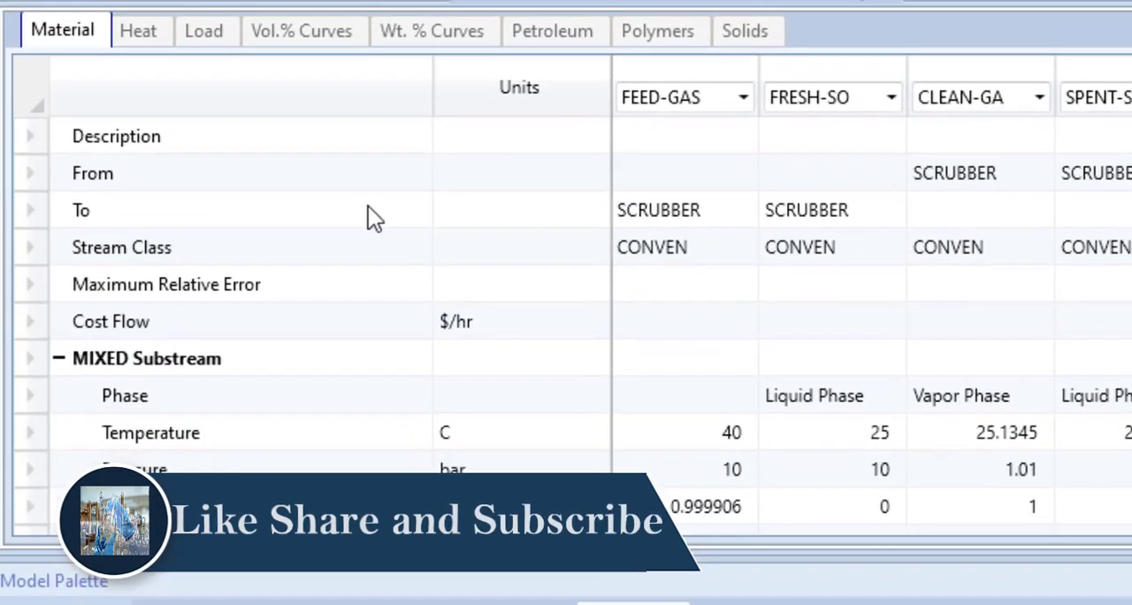
scroll(313, 318, "down", 4)
scroll(375, 254, "down", 5)
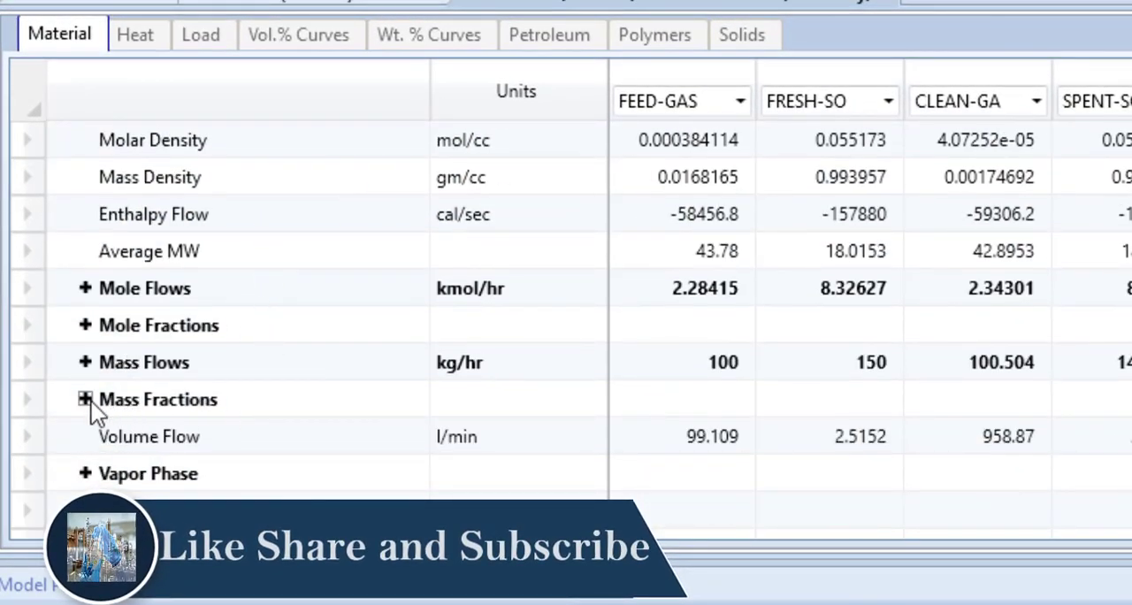
left_click(87, 400)
scroll(469, 408, "down", 1)
scroll(463, 409, "down", 2)
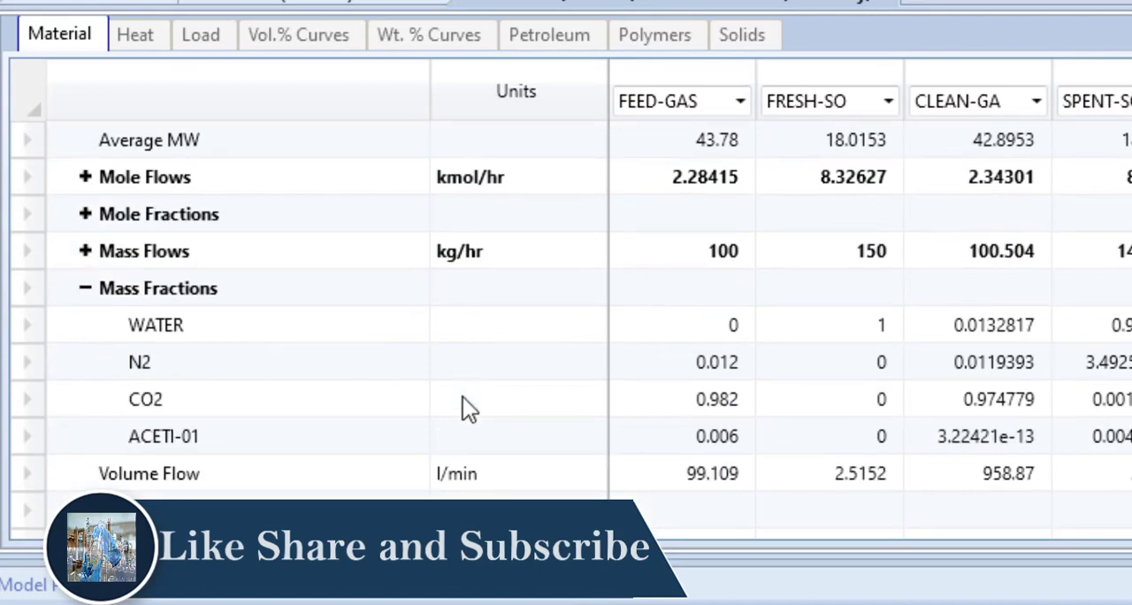